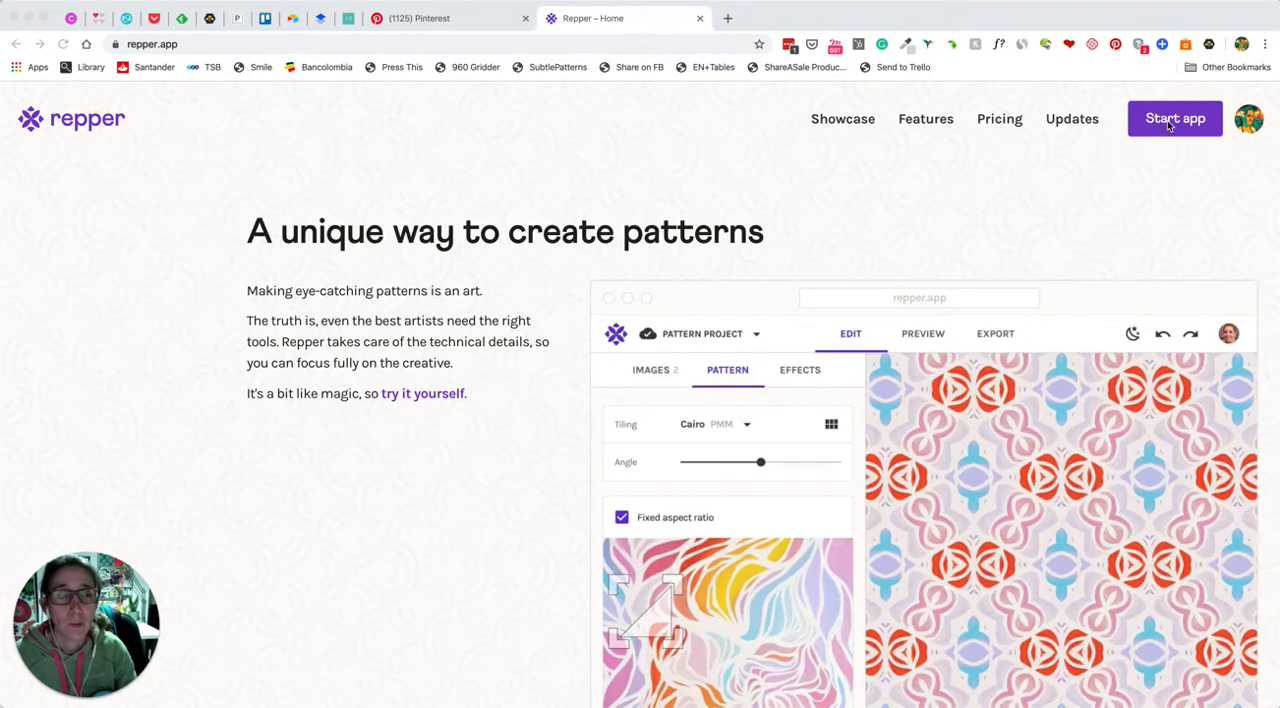
# Start the pattern design app and browse the user and demo images offered for the new project
pyautogui.click(1168, 124)
pyautogui.click(1168, 122)
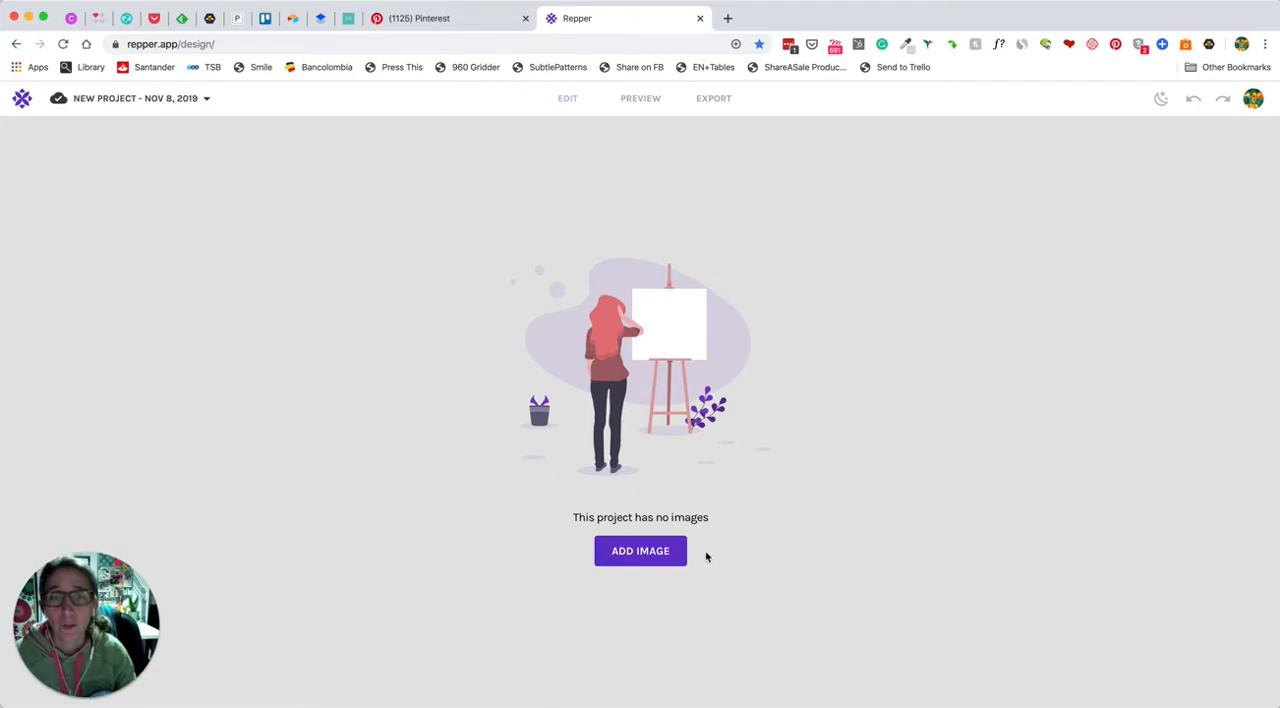
pyautogui.click(638, 555)
pyautogui.scroll(-10, 334, 349)
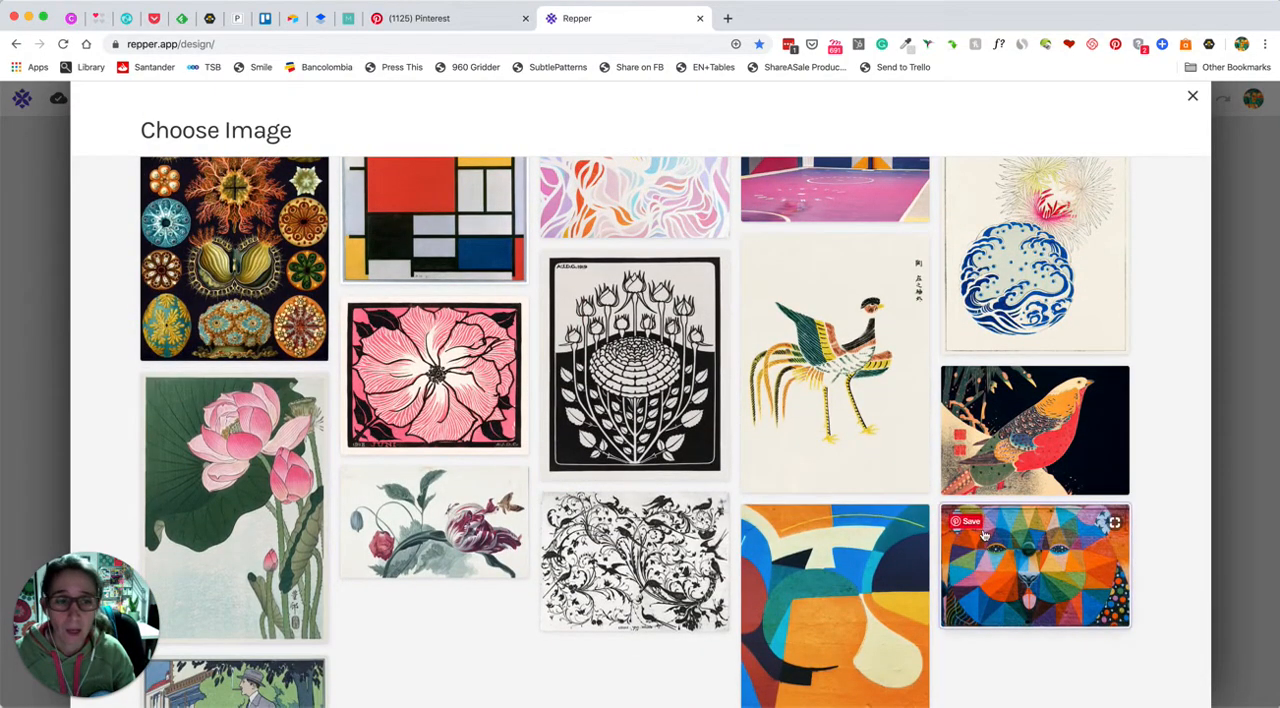
pyautogui.scroll(1, 945, 428)
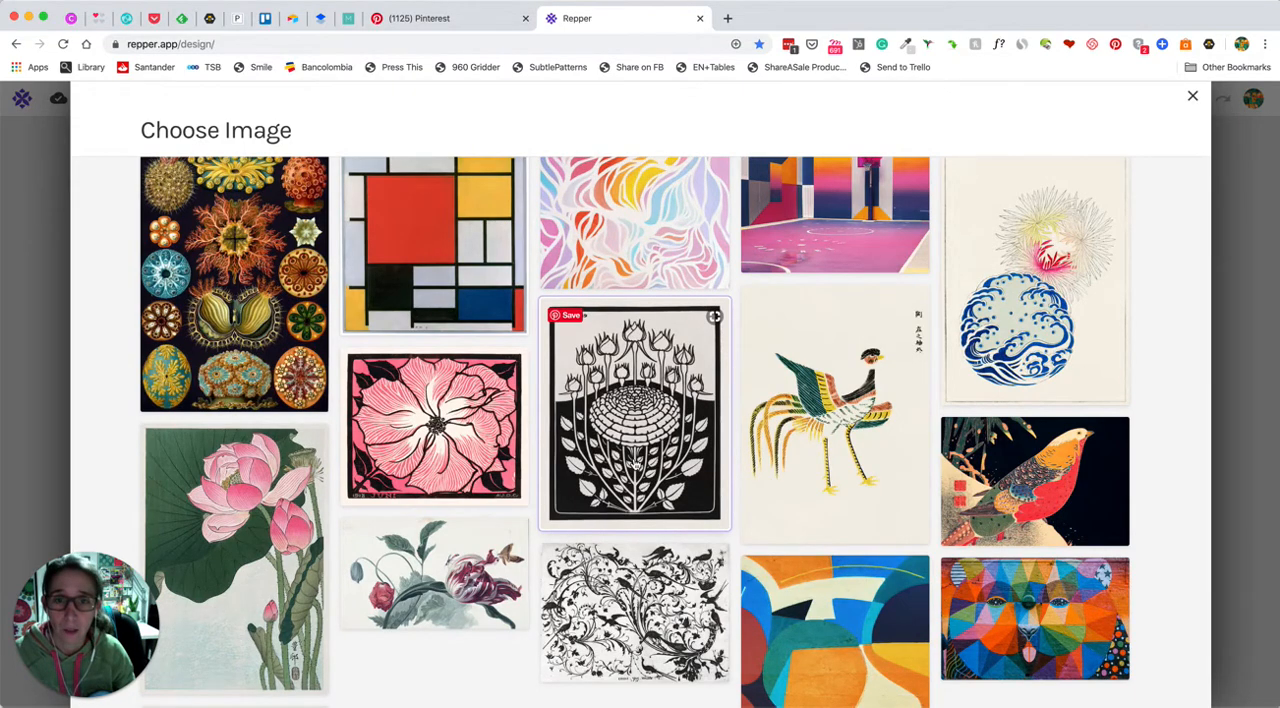
pyautogui.scroll(4, 634, 462)
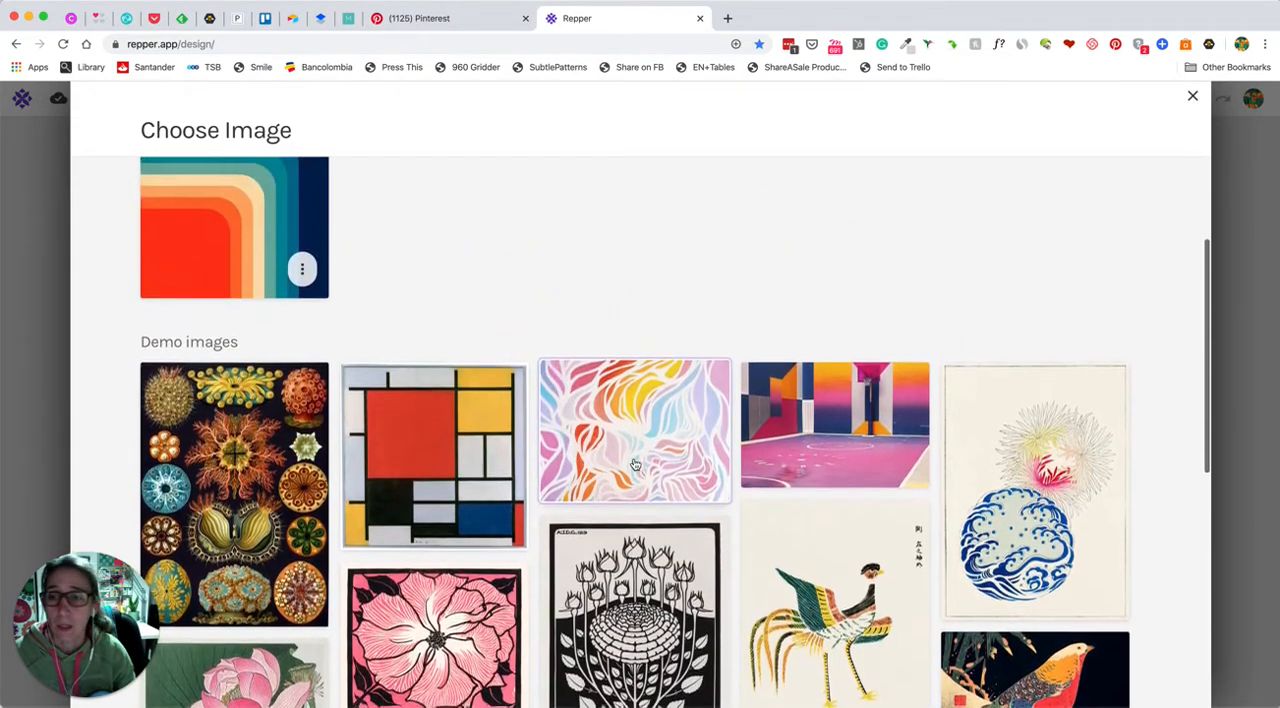
pyautogui.scroll(3, 370, 335)
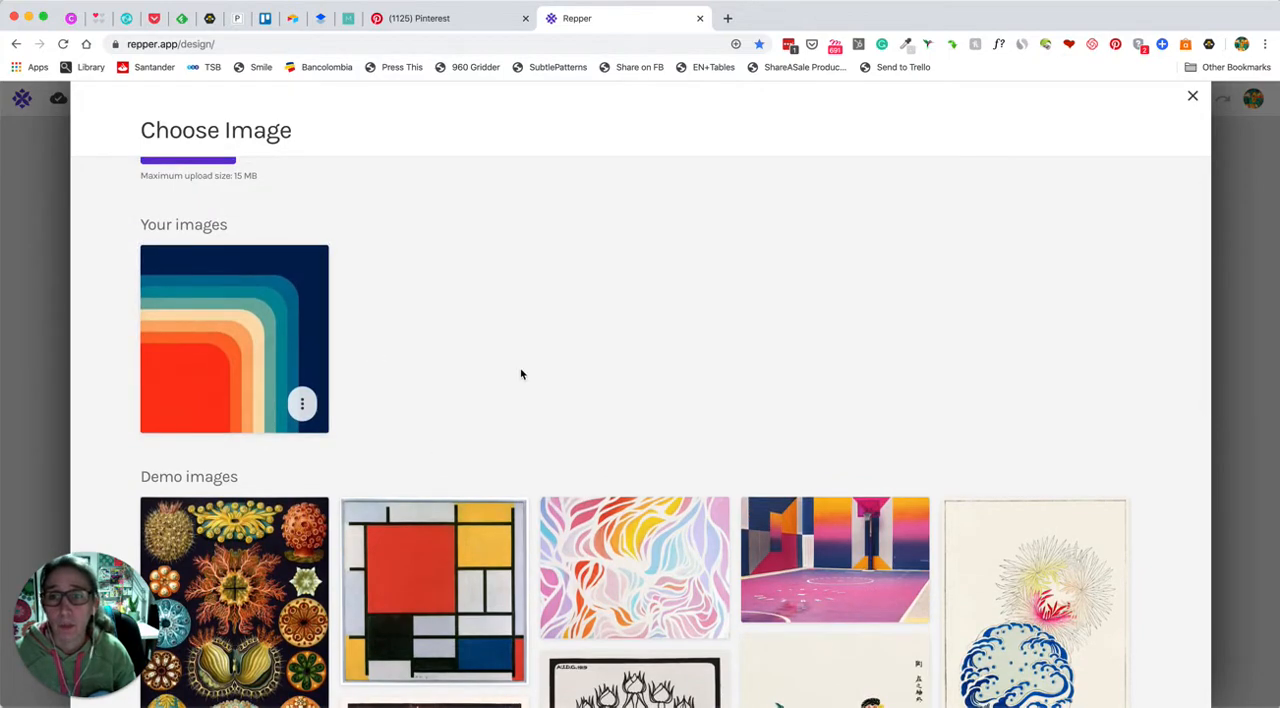
# Switch to the Pinterest colour inspiration board and view the pin with rounded navy, teal, cream and red stripes
pyautogui.click(405, 19)
pyautogui.scroll(-5, 498, 369)
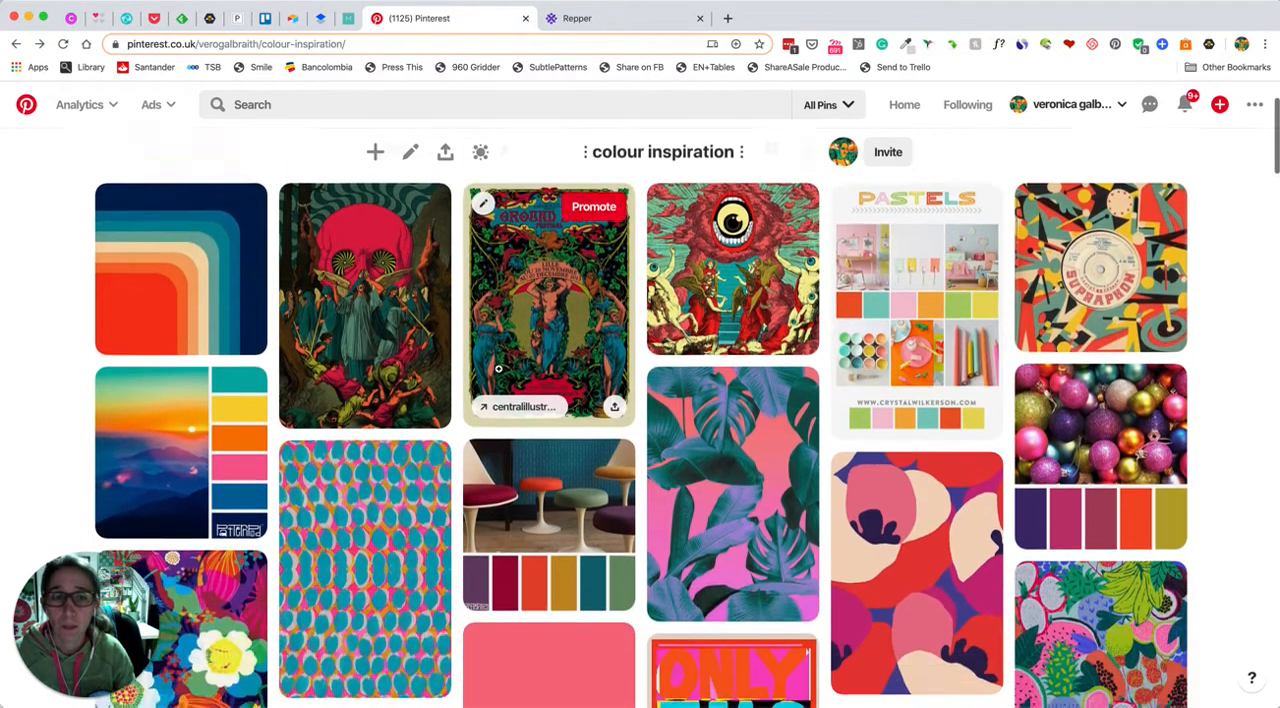
pyautogui.scroll(3, 498, 369)
pyautogui.scroll(2, 498, 369)
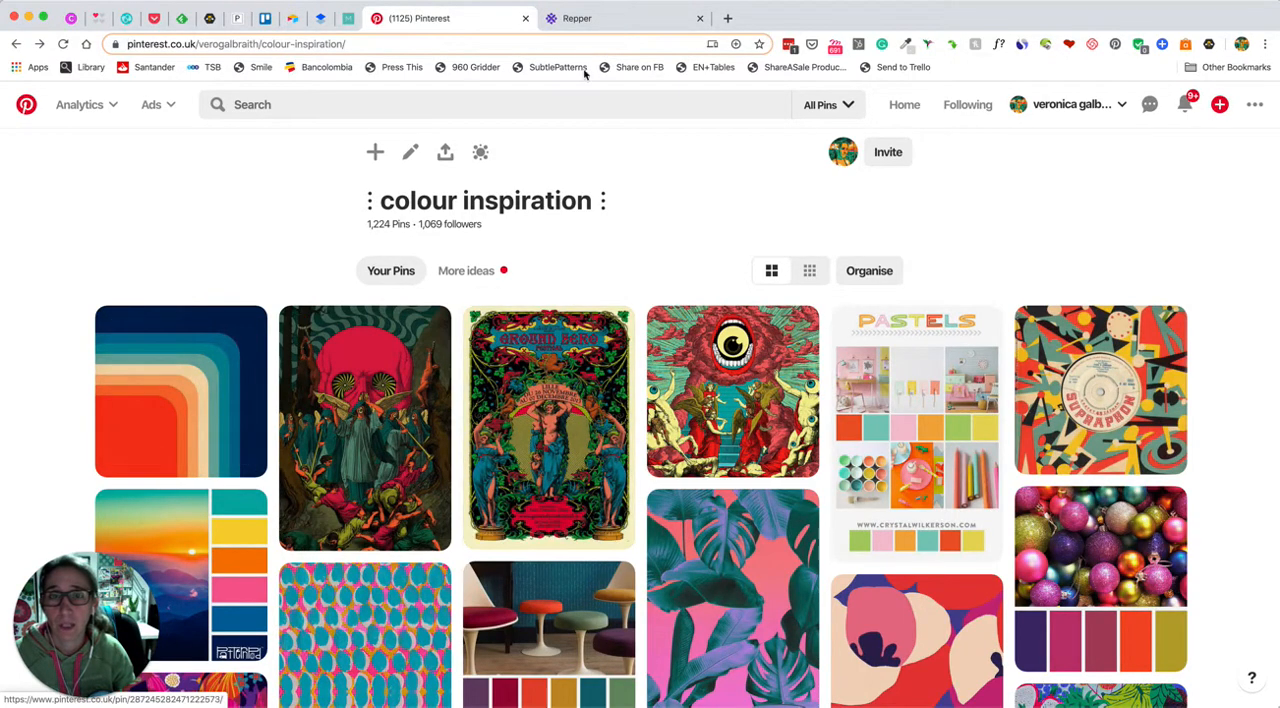
pyautogui.click(178, 395)
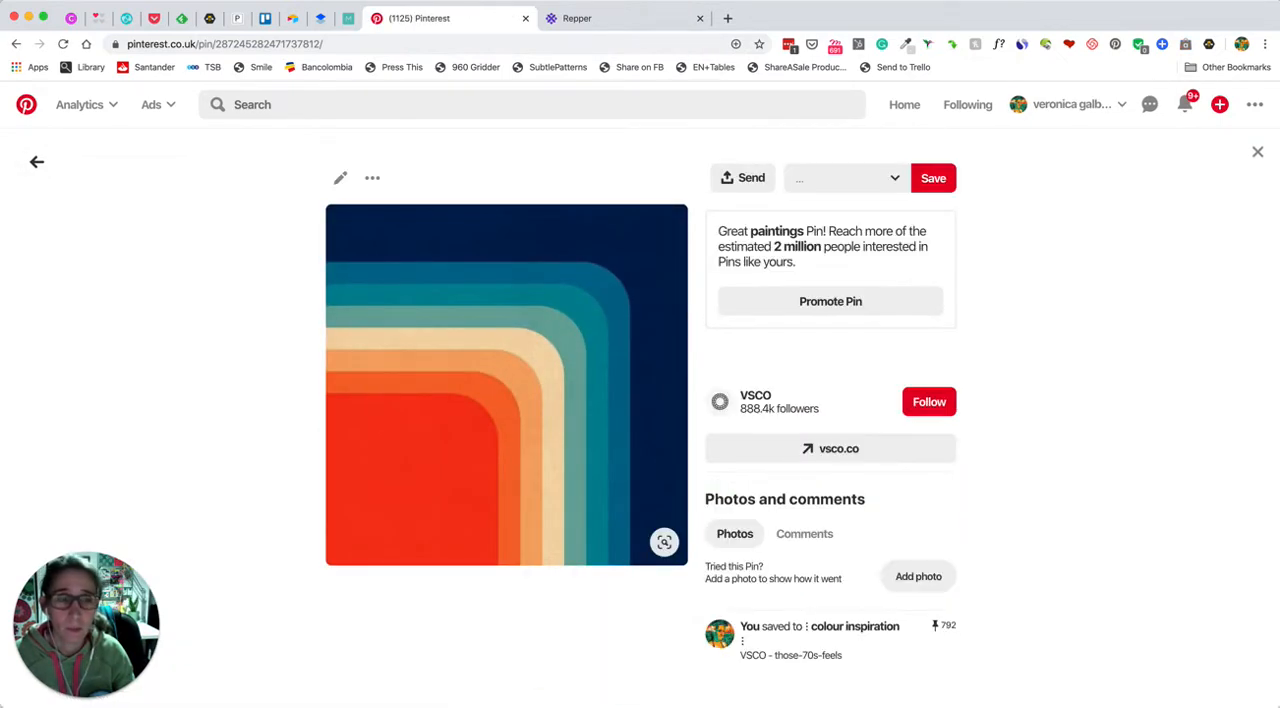
# Return to Repper, dismiss the image chooser and add the rounded-stripe image file to the empty project
pyautogui.click(598, 22)
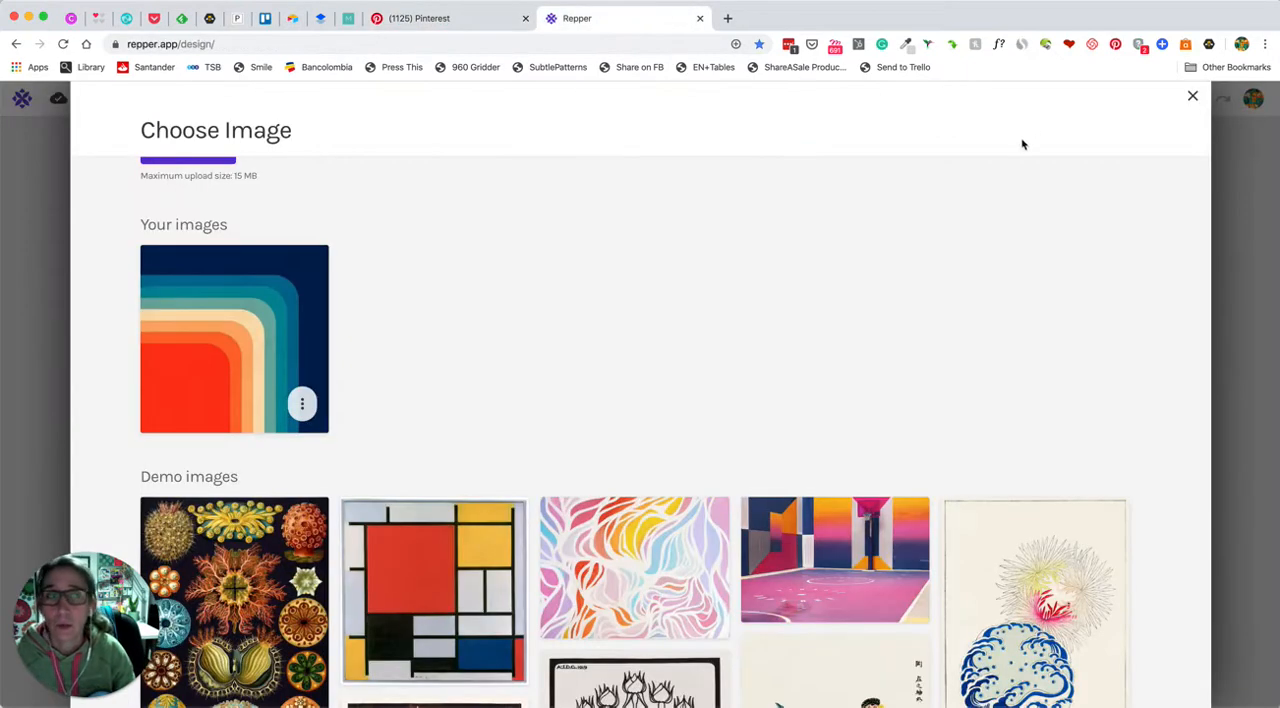
pyautogui.click(1193, 96)
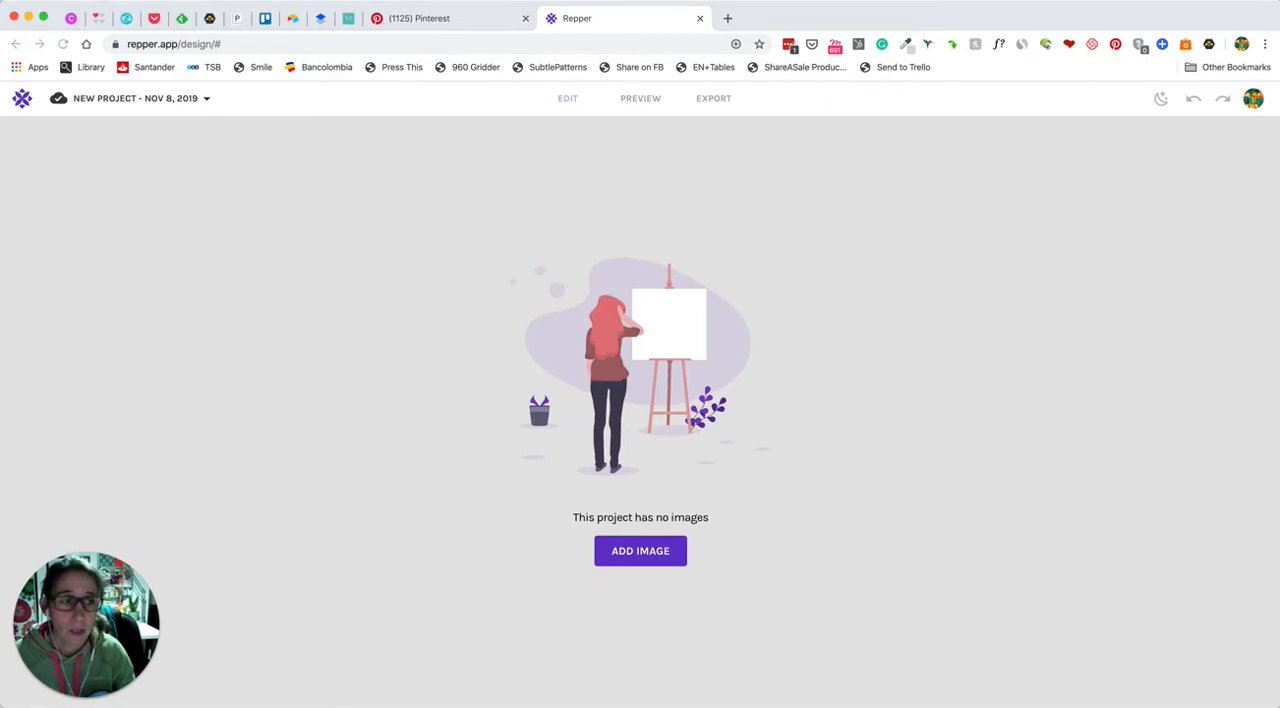
pyautogui.moveTo(1218, 585); pyautogui.dragTo(635, 280)
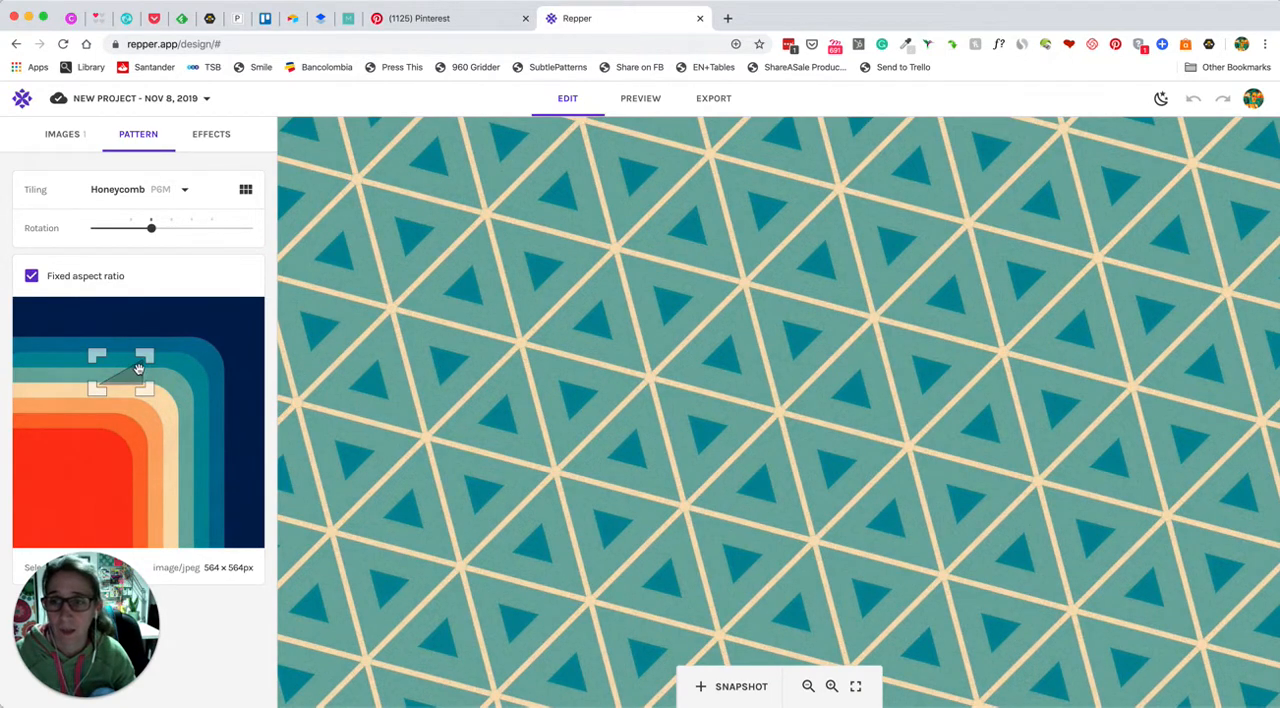
# Enlarge the pattern selection to about 233 × 135 px and place it across the teal, cream and orange bands
pyautogui.moveTo(138, 369); pyautogui.dragTo(96, 396)
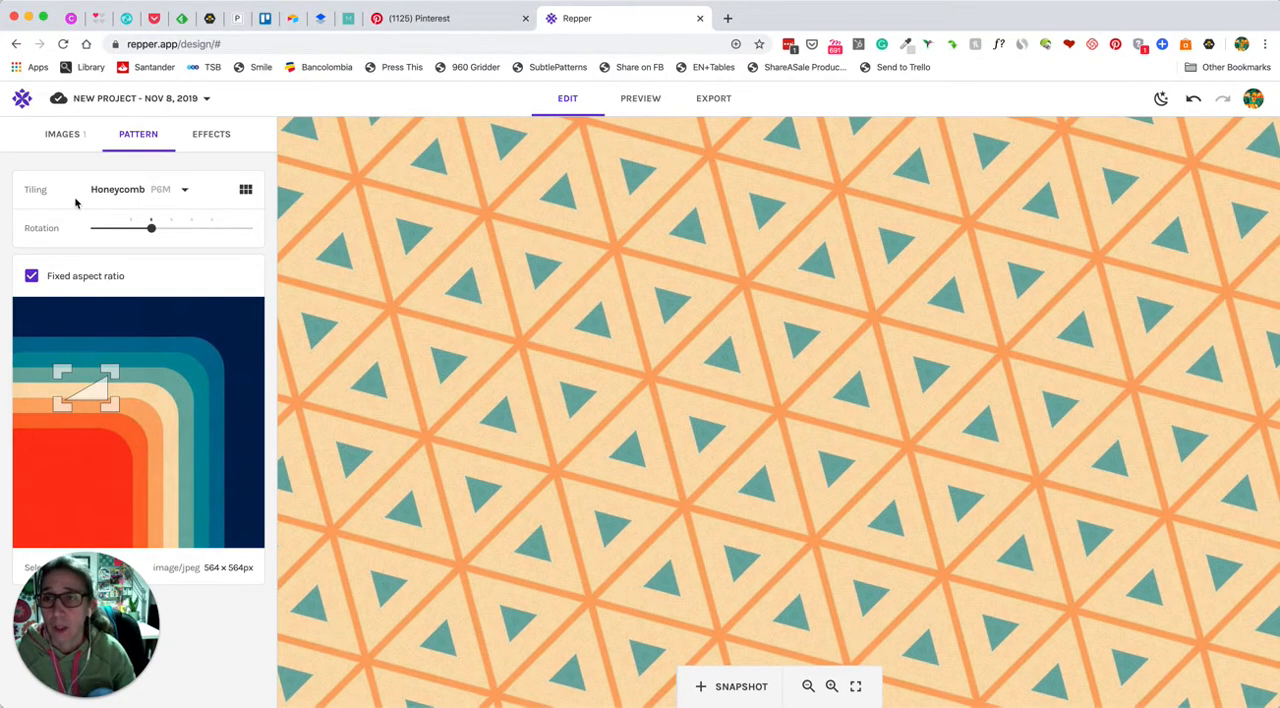
pyautogui.moveTo(114, 372); pyautogui.dragTo(171, 331)
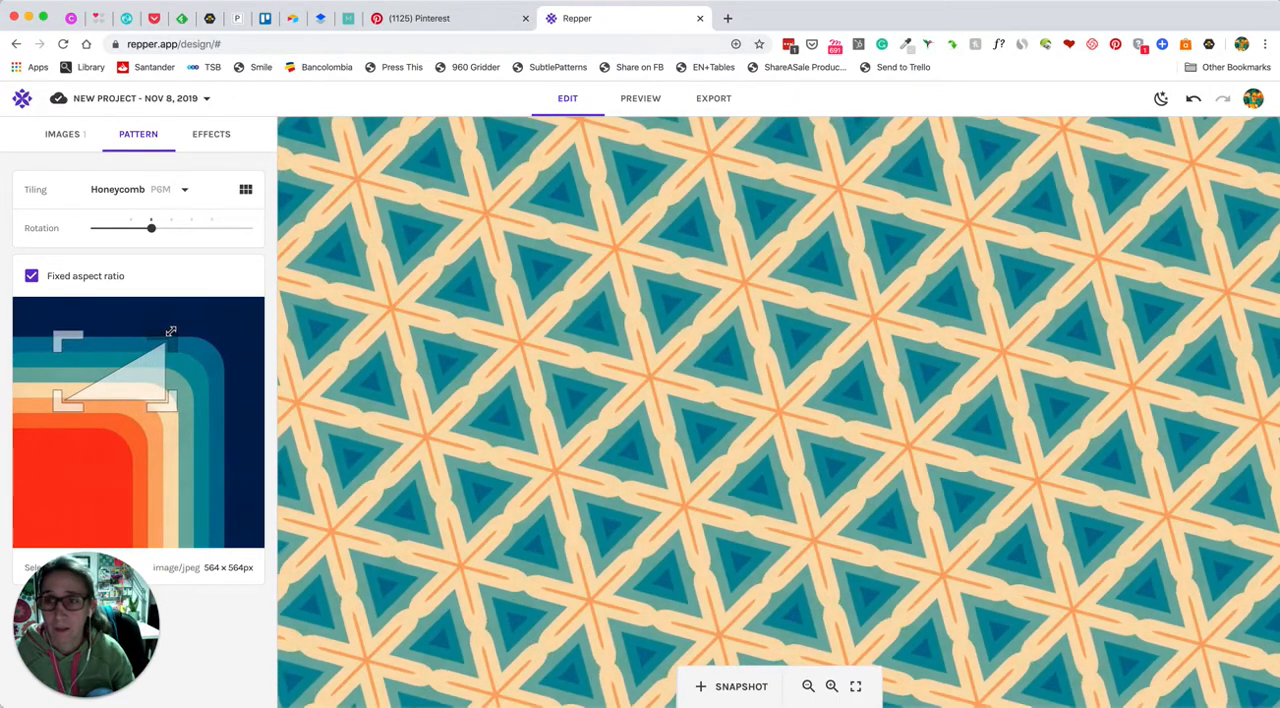
pyautogui.moveTo(65, 403); pyautogui.dragTo(115, 417)
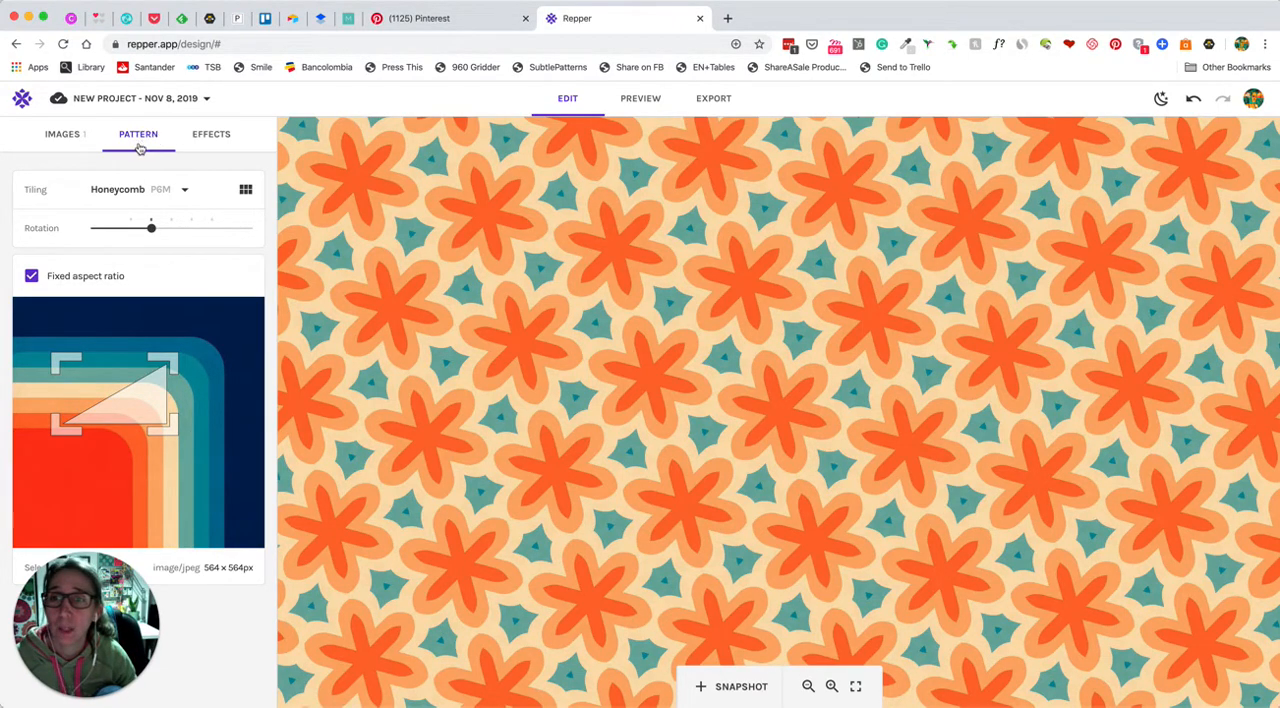
# Preview the available tilings on the pattern and apply Rectangular Grid
pyautogui.click(63, 136)
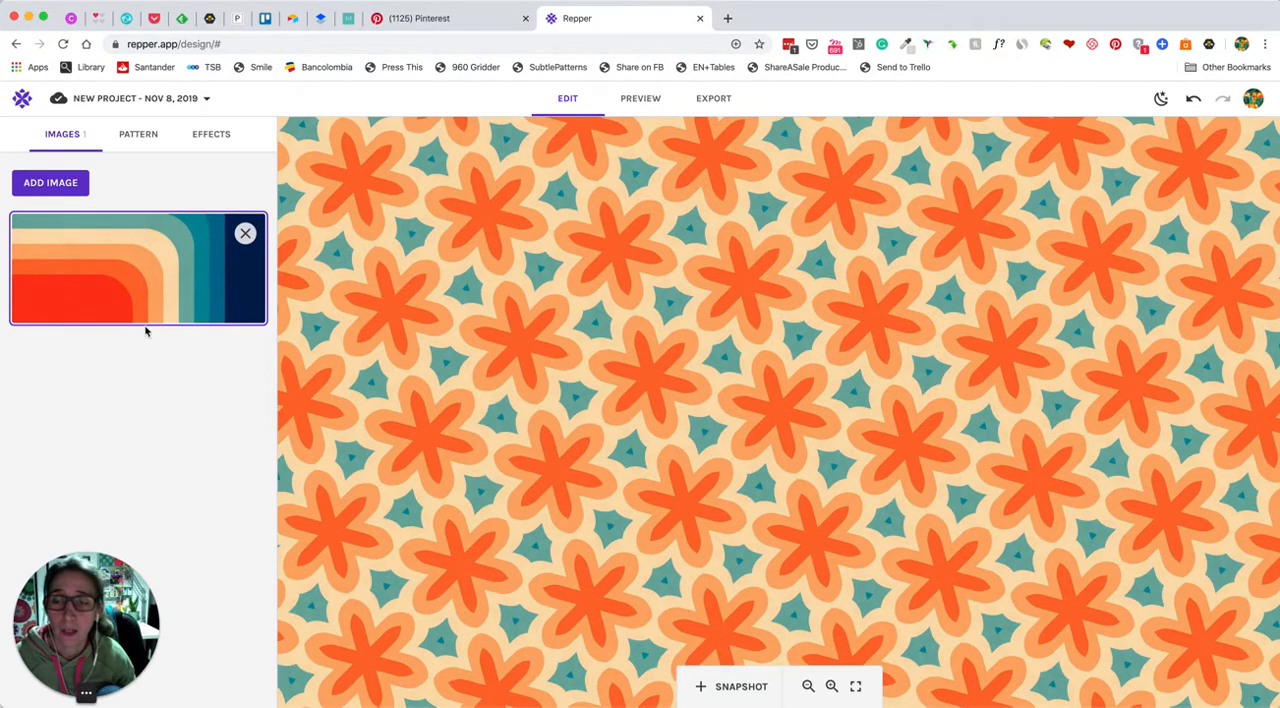
pyautogui.click(138, 134)
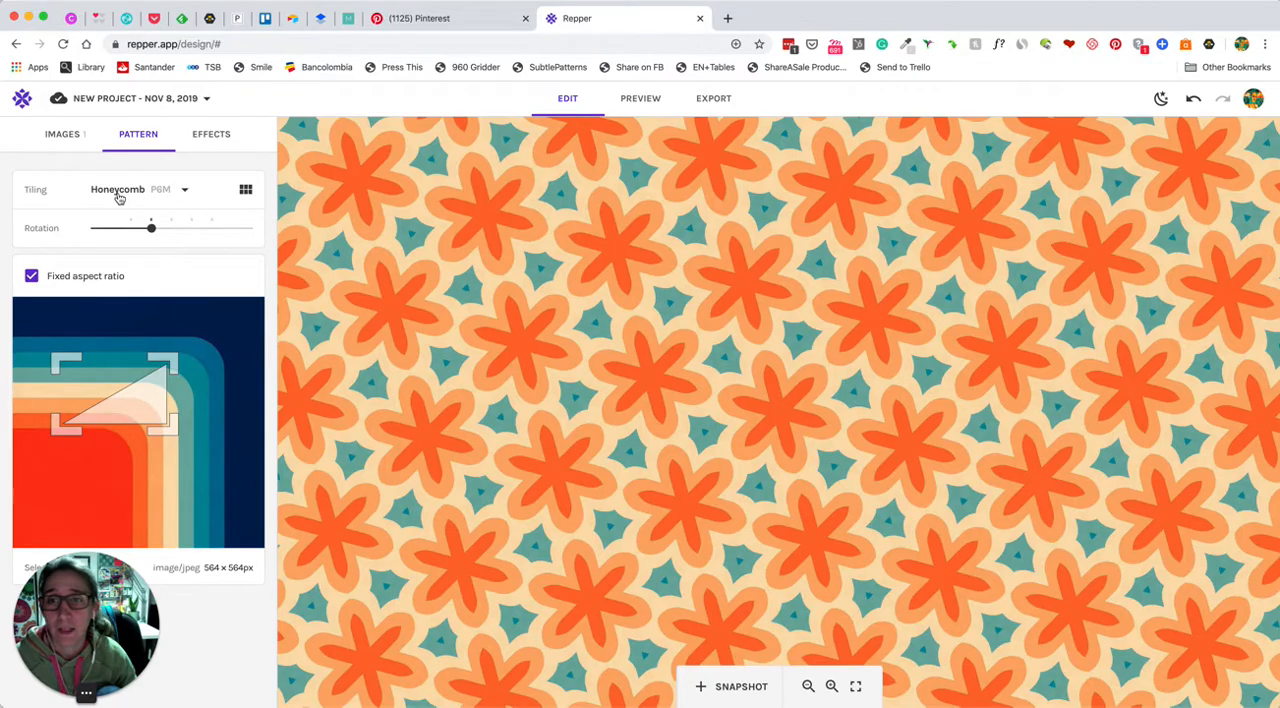
pyautogui.click(183, 196)
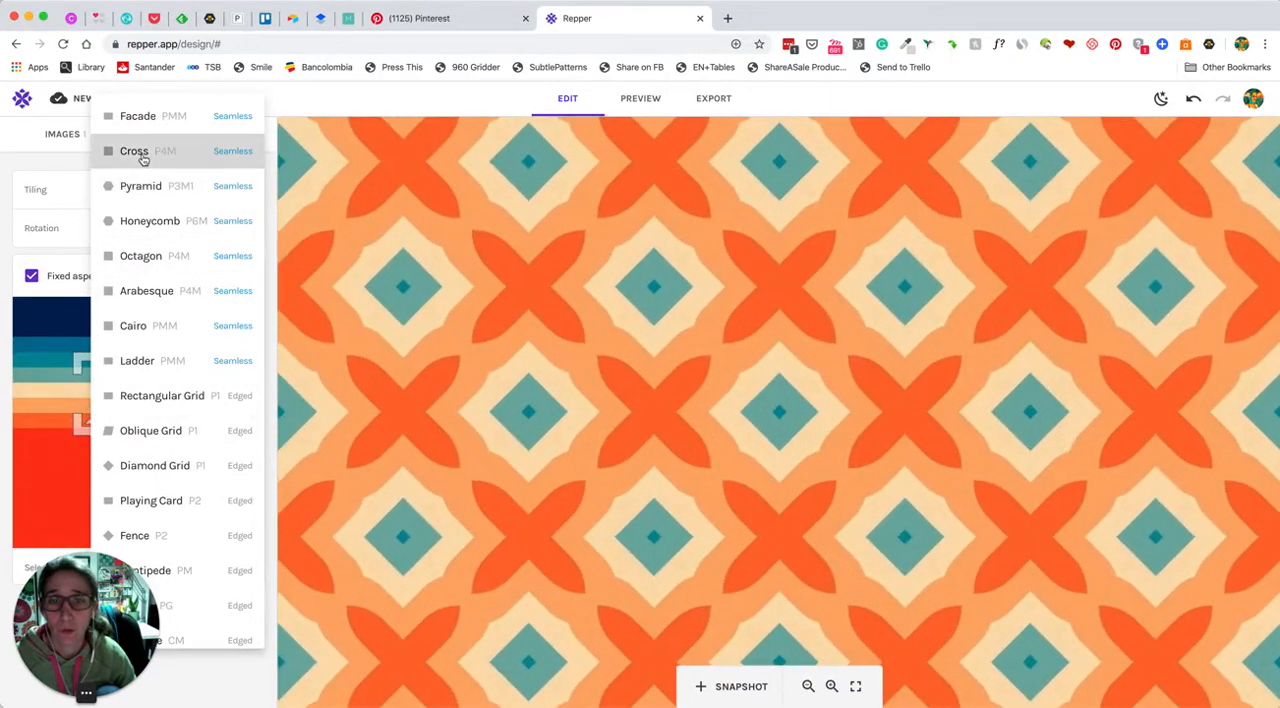
pyautogui.scroll(-5, 140, 200)
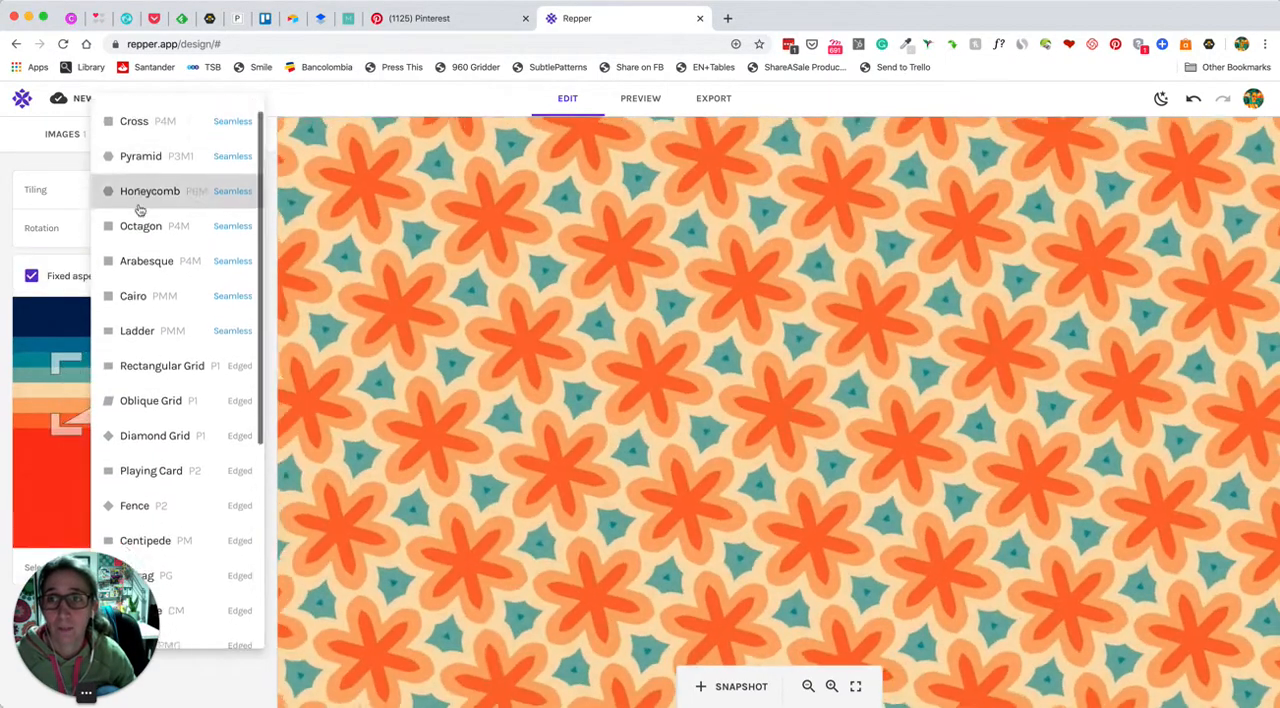
pyautogui.scroll(5, 140, 336)
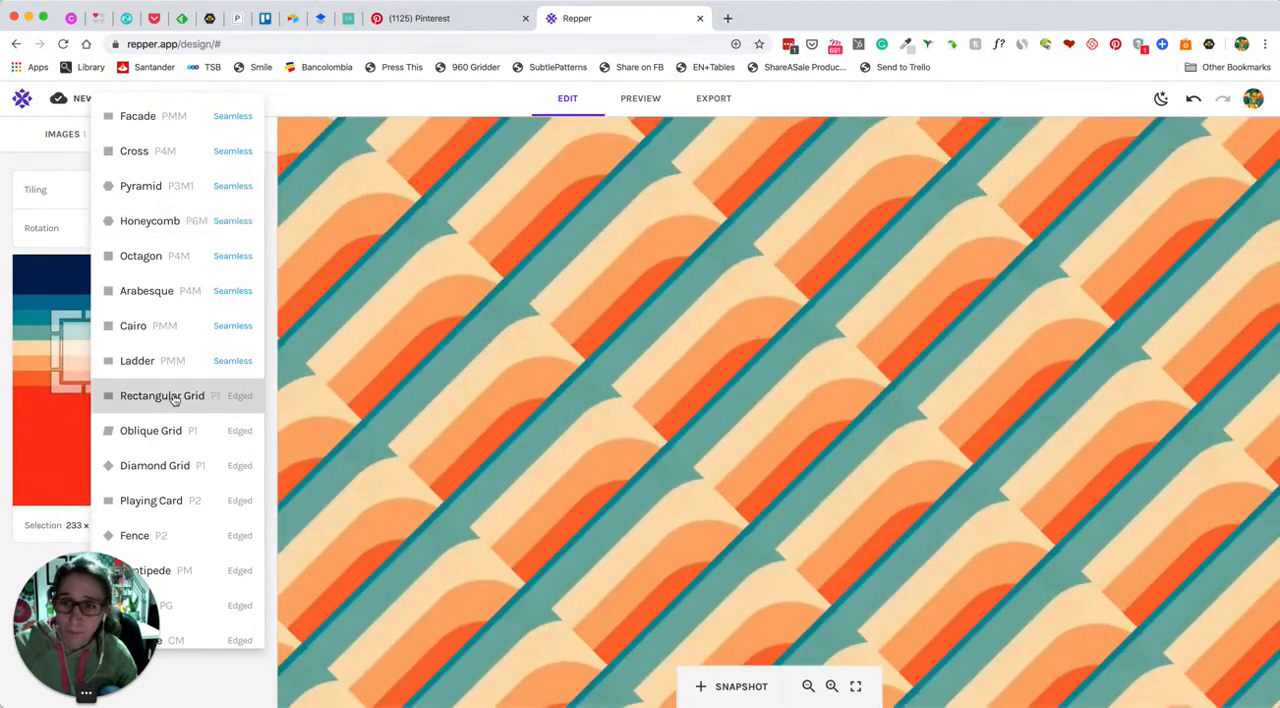
pyautogui.click(173, 398)
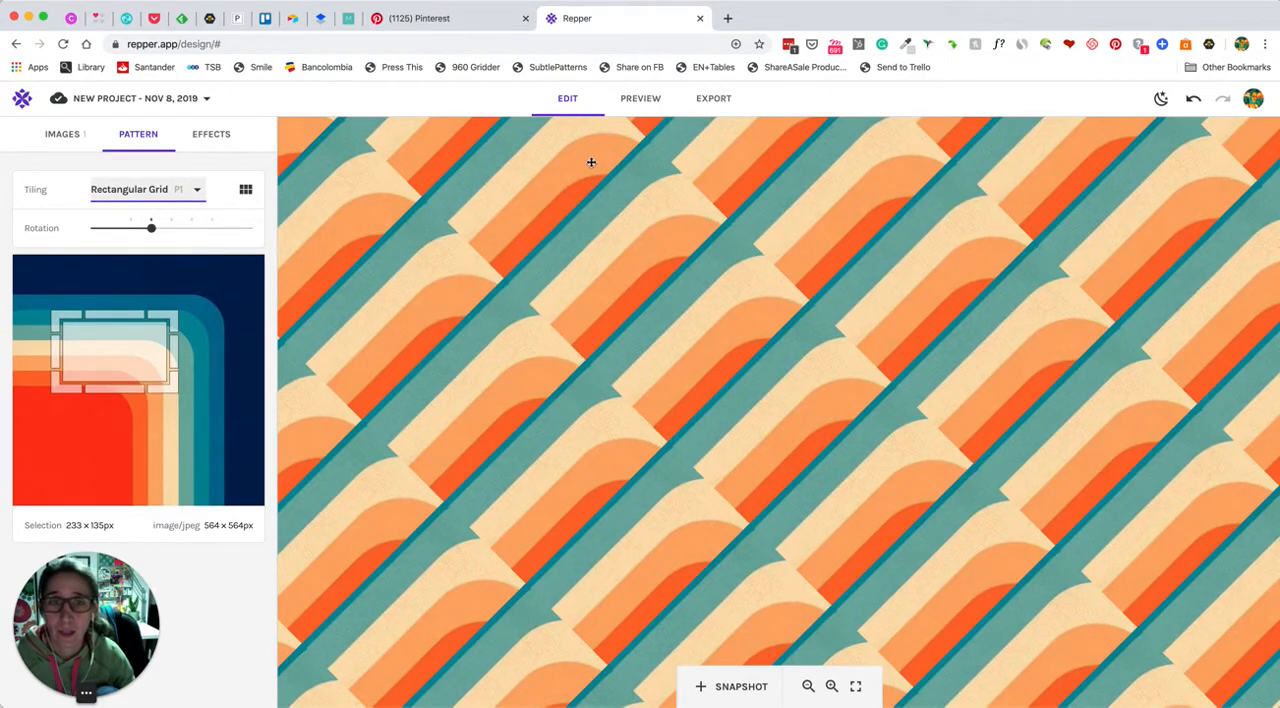
pyautogui.click(146, 142)
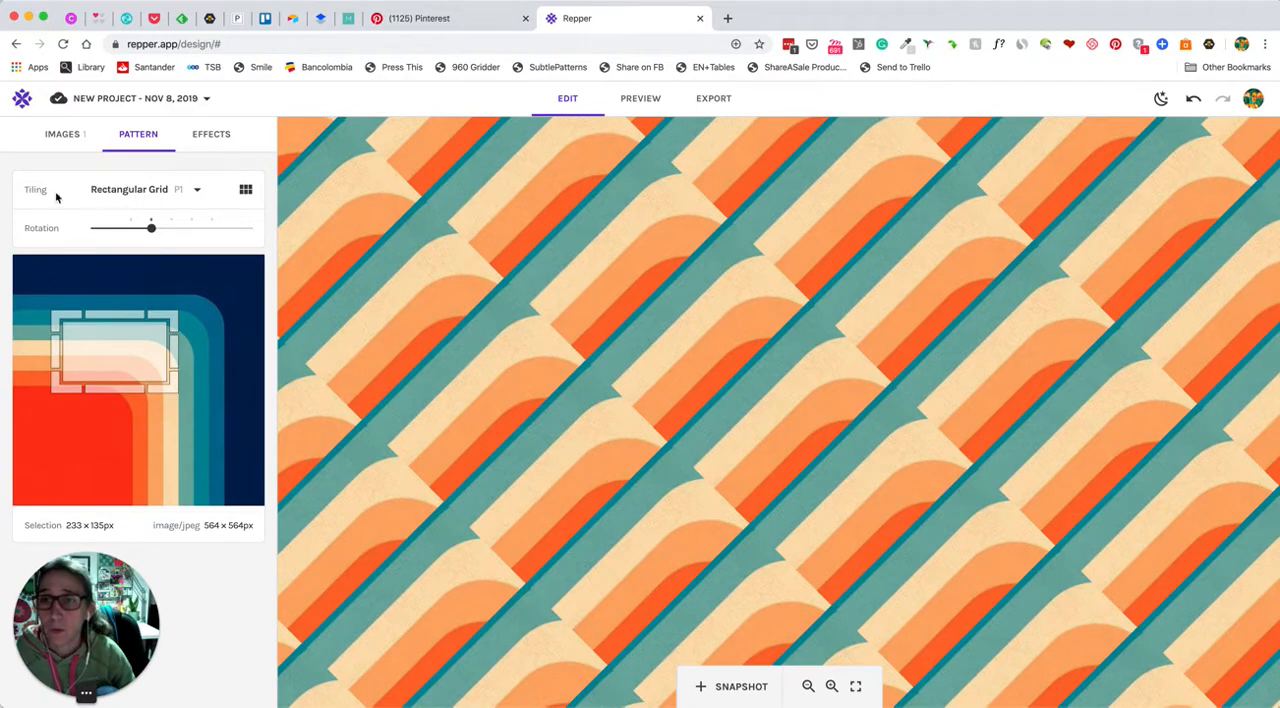
# Compare the previews of all seamless and edged tilings and apply the Pyramid tiling
pyautogui.click(246, 191)
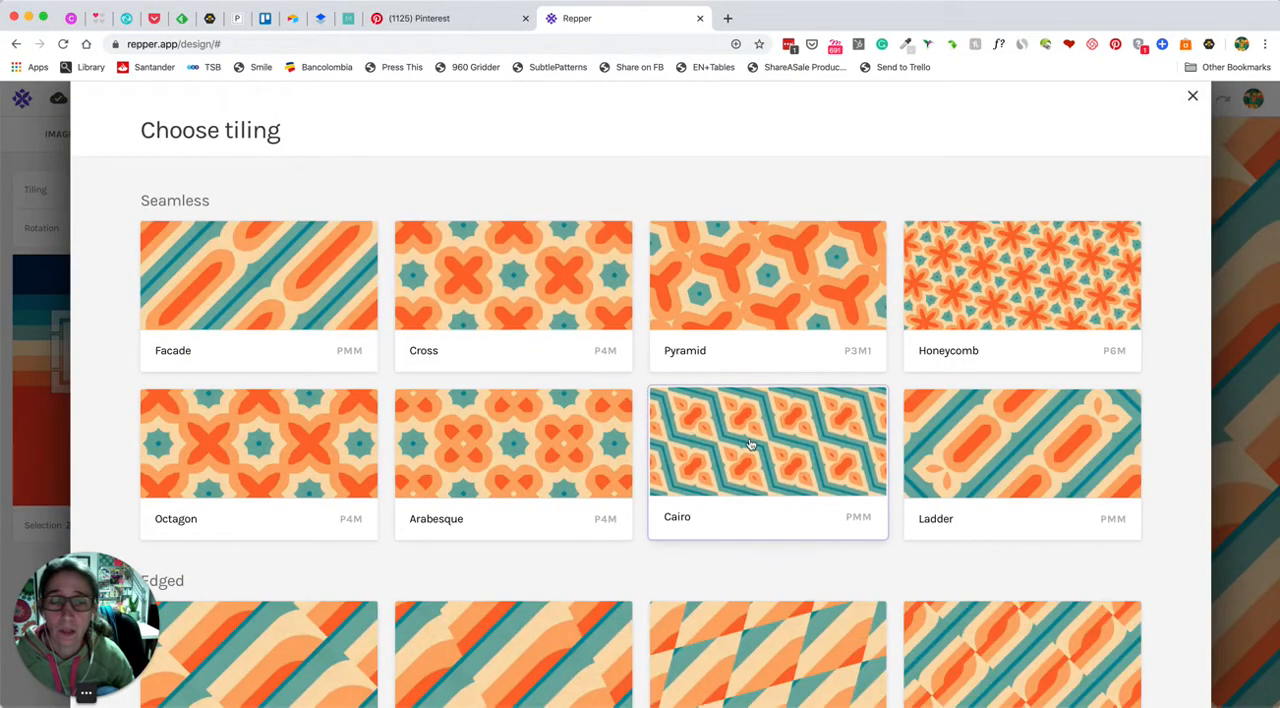
pyautogui.scroll(-5, 750, 444)
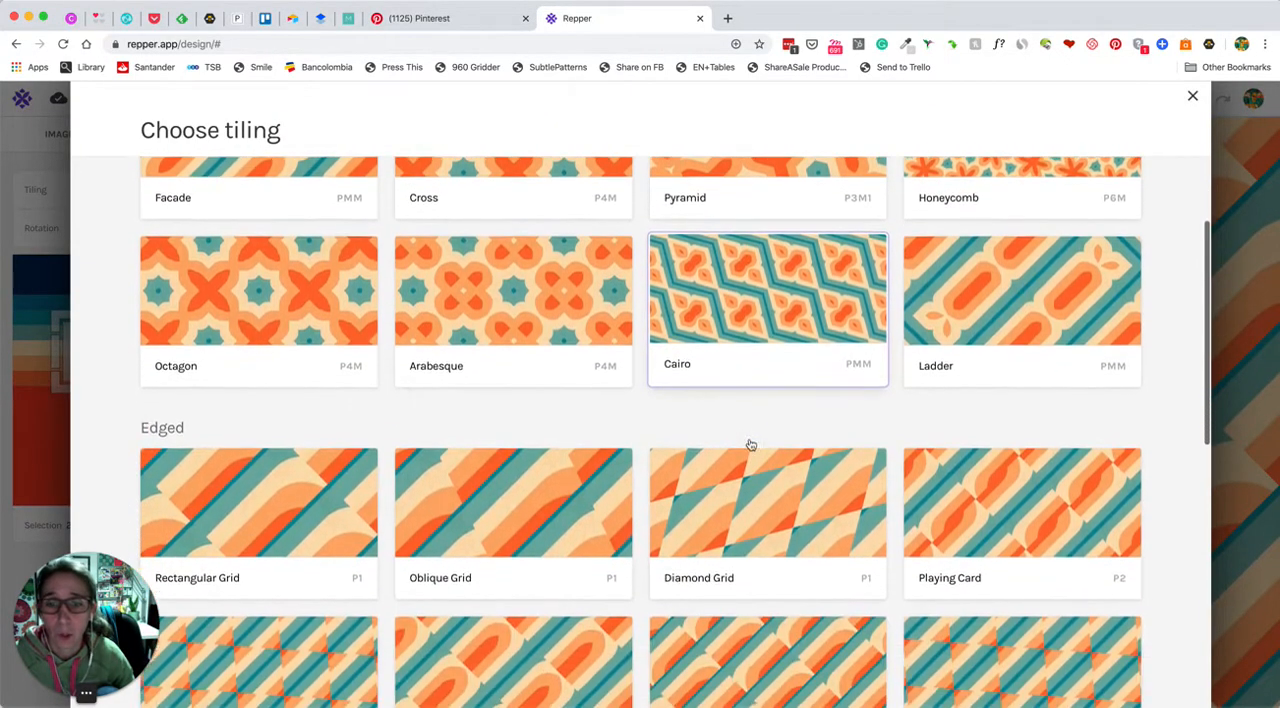
pyautogui.scroll(-8, 750, 444)
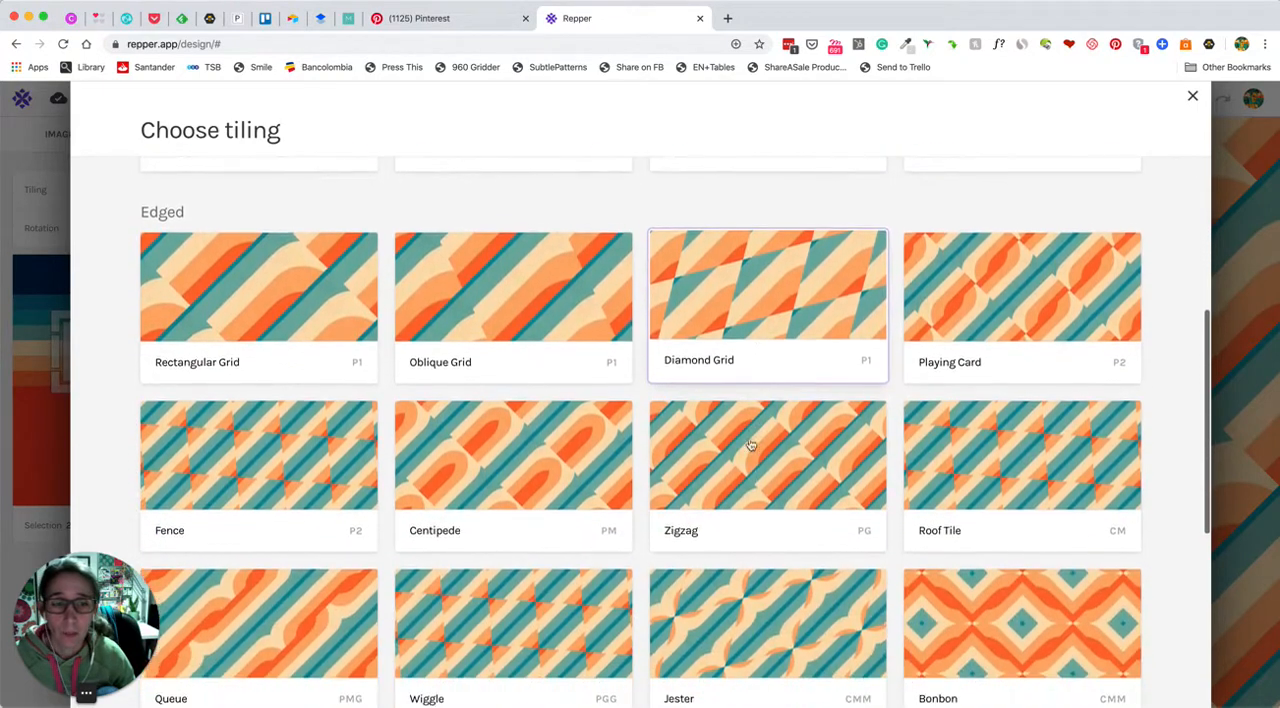
pyautogui.scroll(-7, 750, 444)
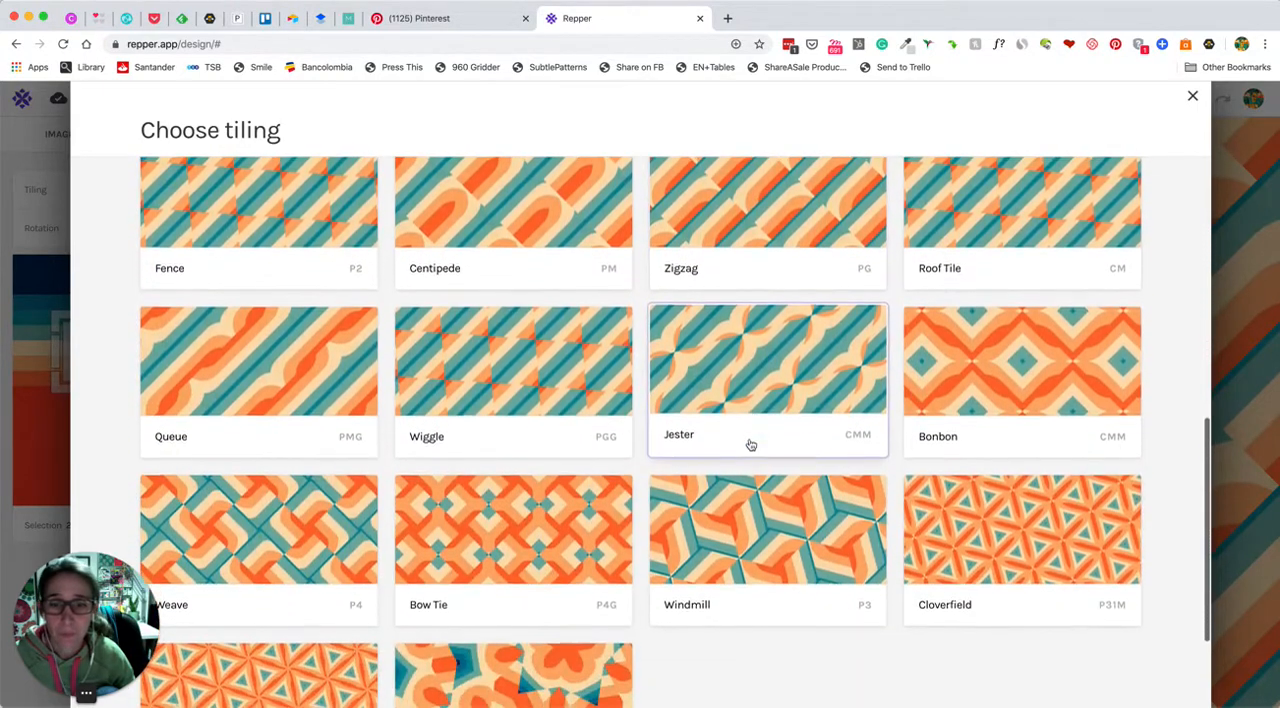
pyautogui.scroll(-2, 880, 491)
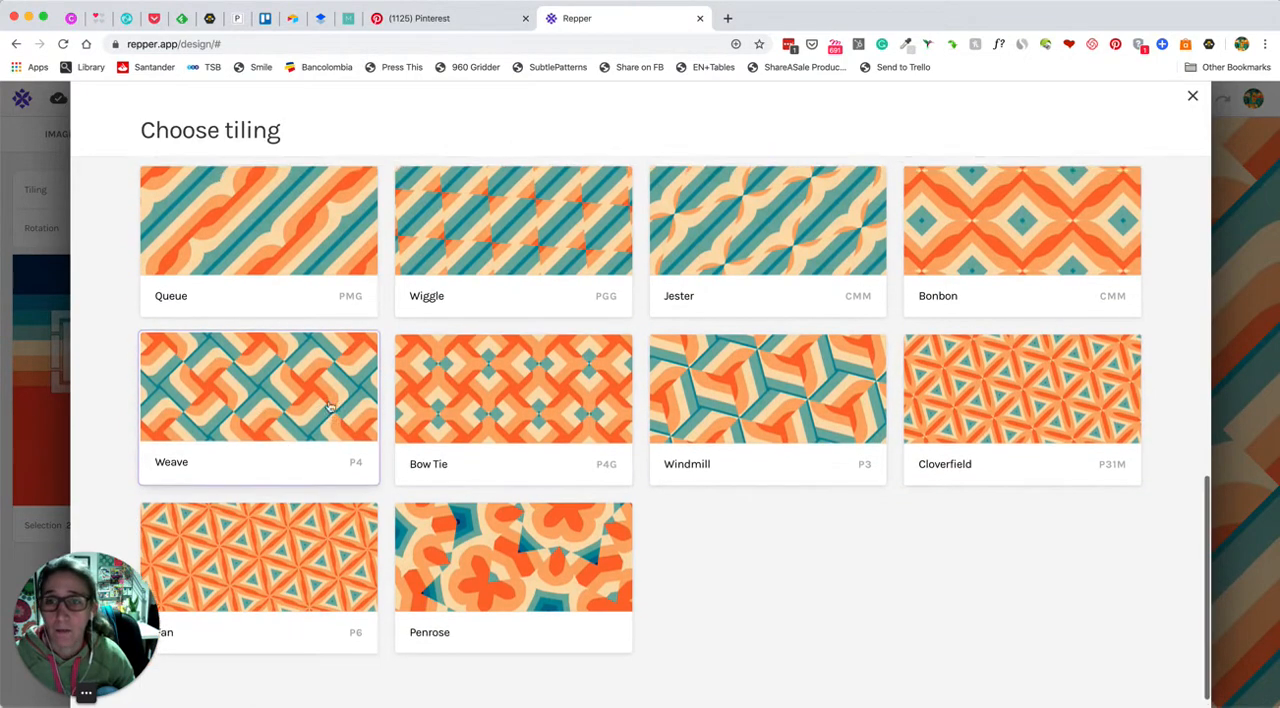
pyautogui.scroll(2, 330, 407)
pyautogui.scroll(8, 330, 407)
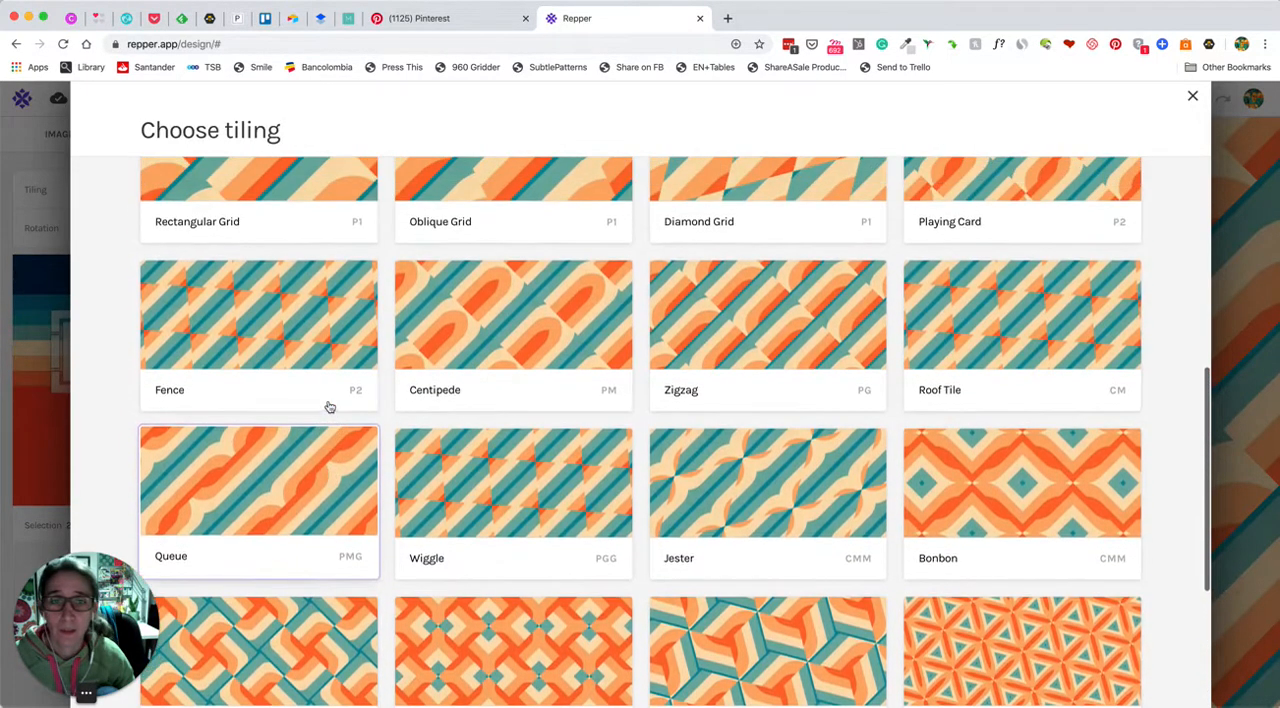
pyautogui.scroll(10, 330, 407)
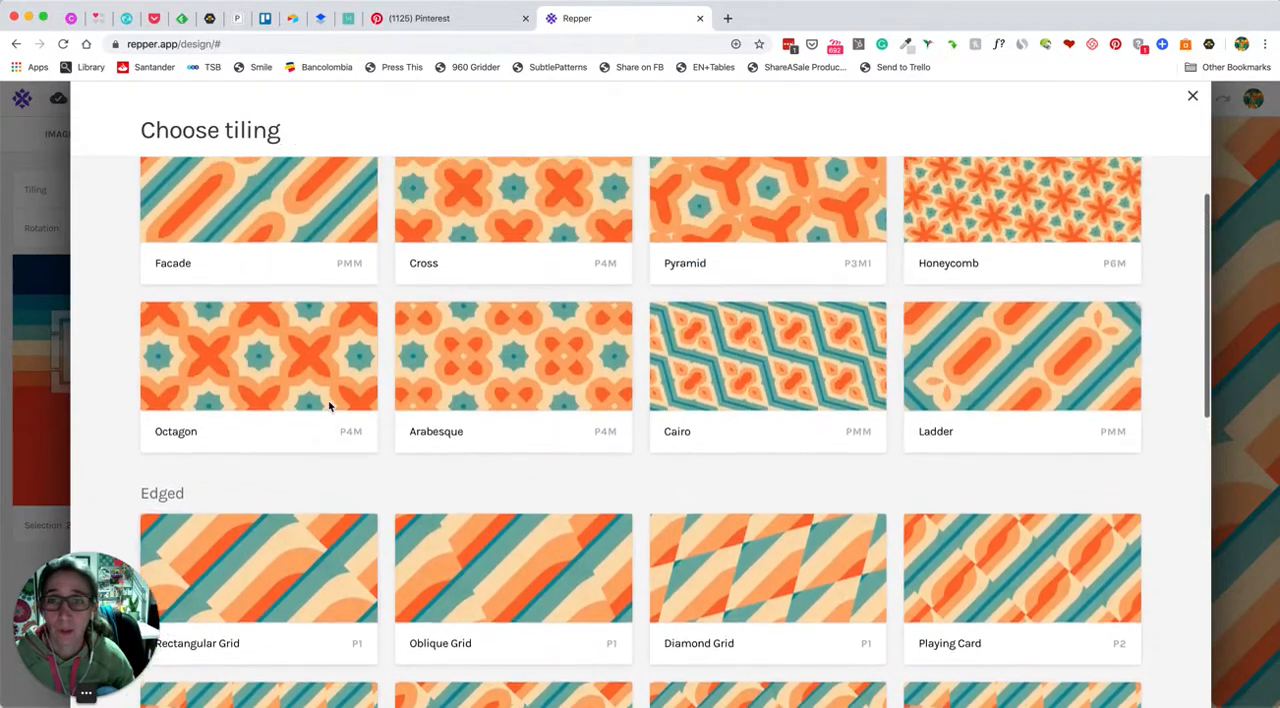
pyautogui.scroll(1, 330, 407)
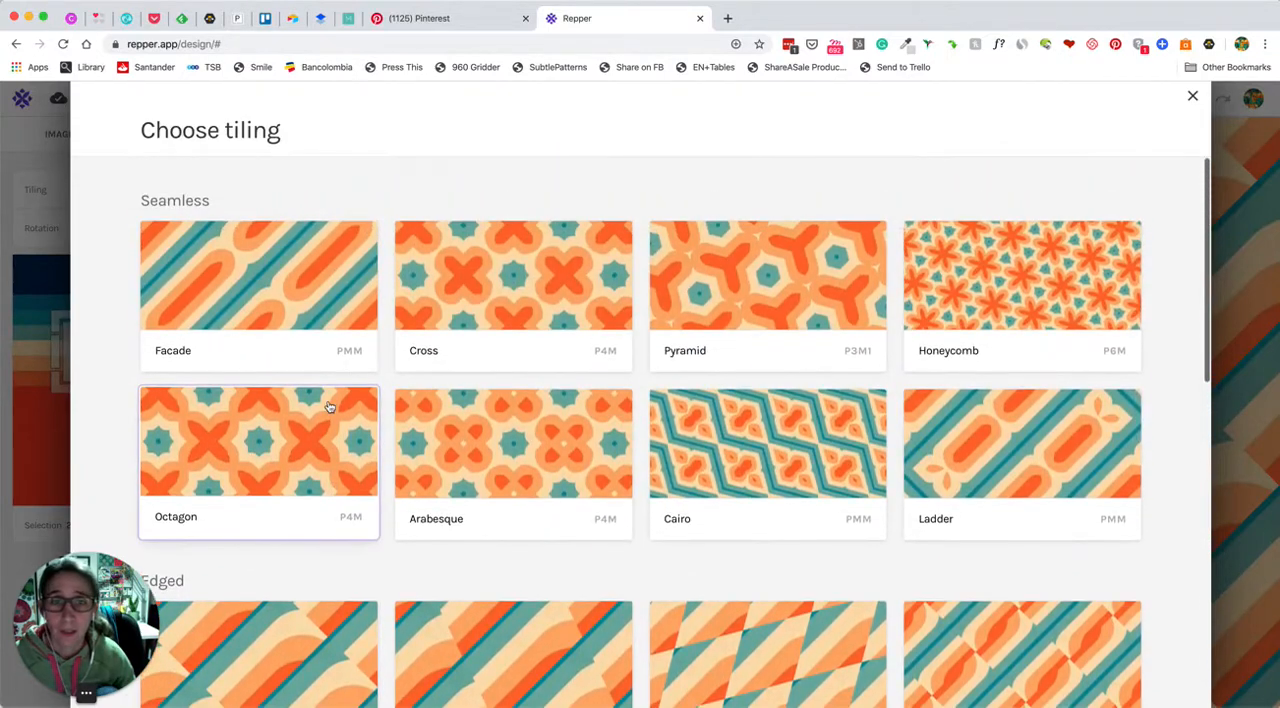
pyautogui.click(777, 271)
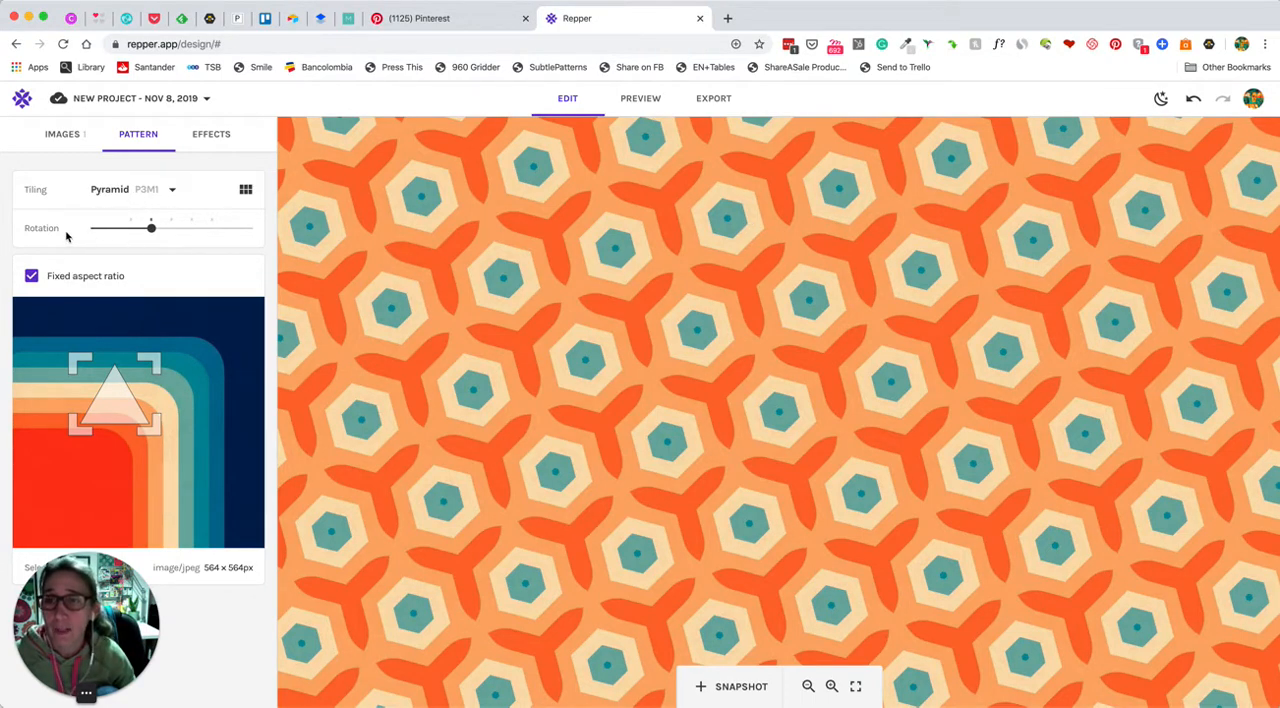
# Rotate the pattern to the last marked stop, then move the selection over the stripes' rounded corner and enlarge it slightly
pyautogui.moveTo(152, 231); pyautogui.dragTo(213, 237)
pyautogui.moveTo(115, 422); pyautogui.dragTo(168, 471)
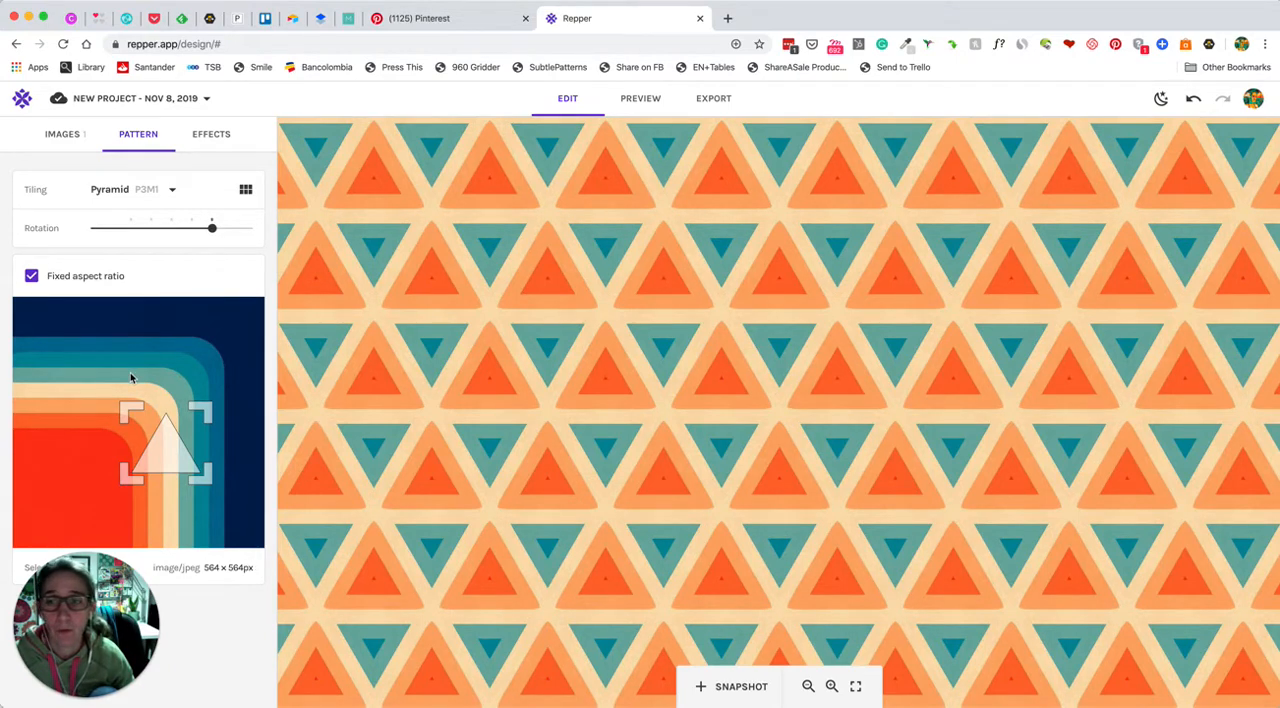
pyautogui.scroll(-2, 472, 352)
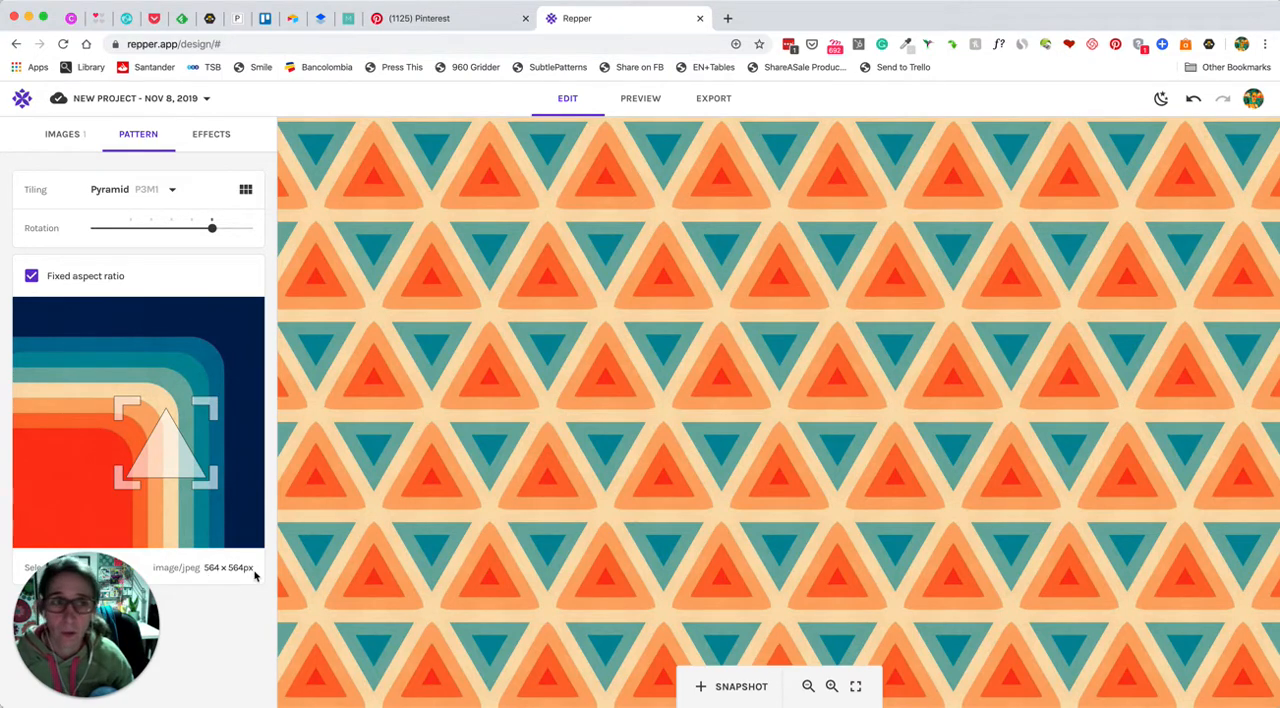
# Apply the Black & White effect to the pattern with its contrast near the midpoint
pyautogui.click(213, 139)
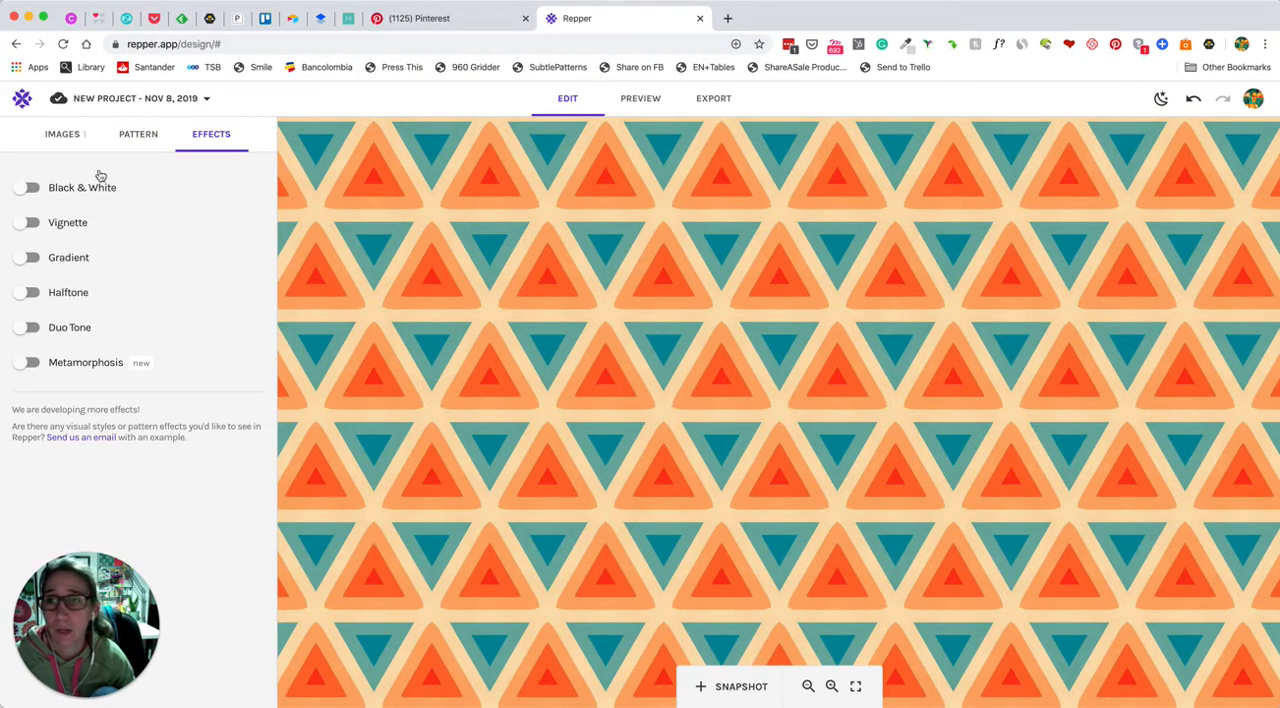
pyautogui.click(31, 188)
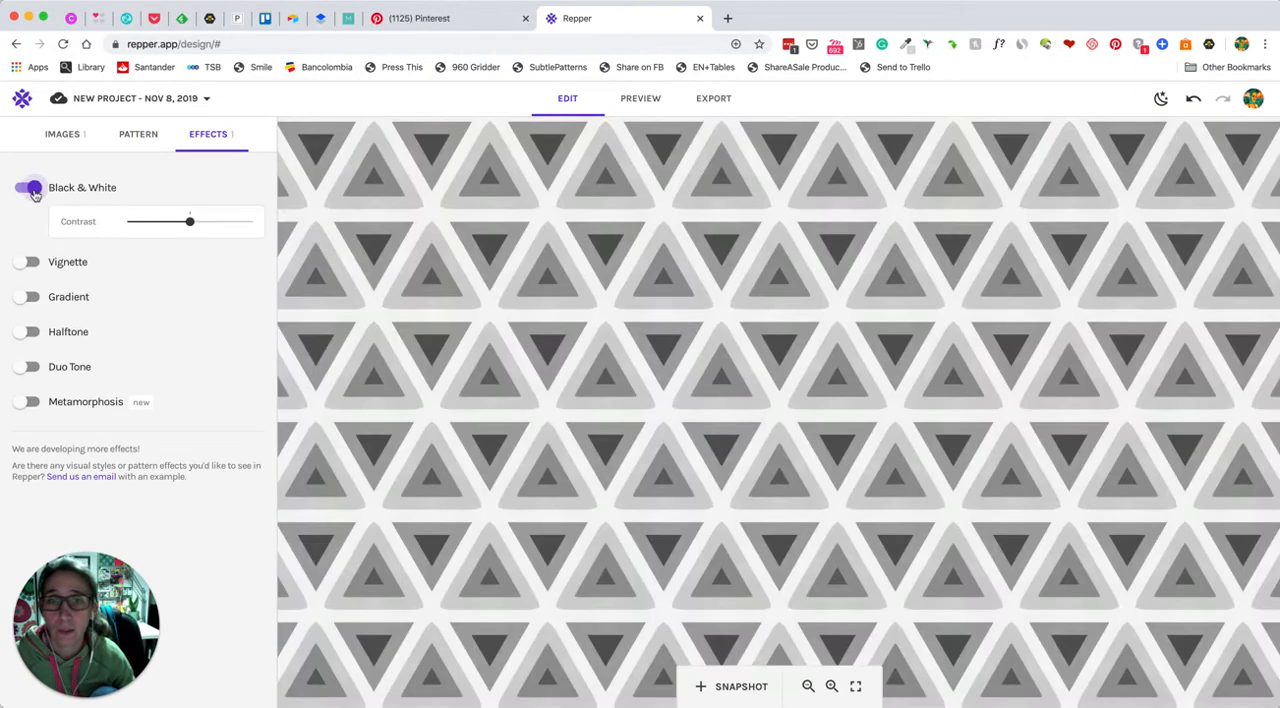
pyautogui.moveTo(190, 222)
pyautogui.mouseDown()
pyautogui.moveTo(171, 221)
pyautogui.moveTo(236, 228)
pyautogui.moveTo(177, 222)
pyautogui.moveTo(189, 222)
pyautogui.mouseUp()
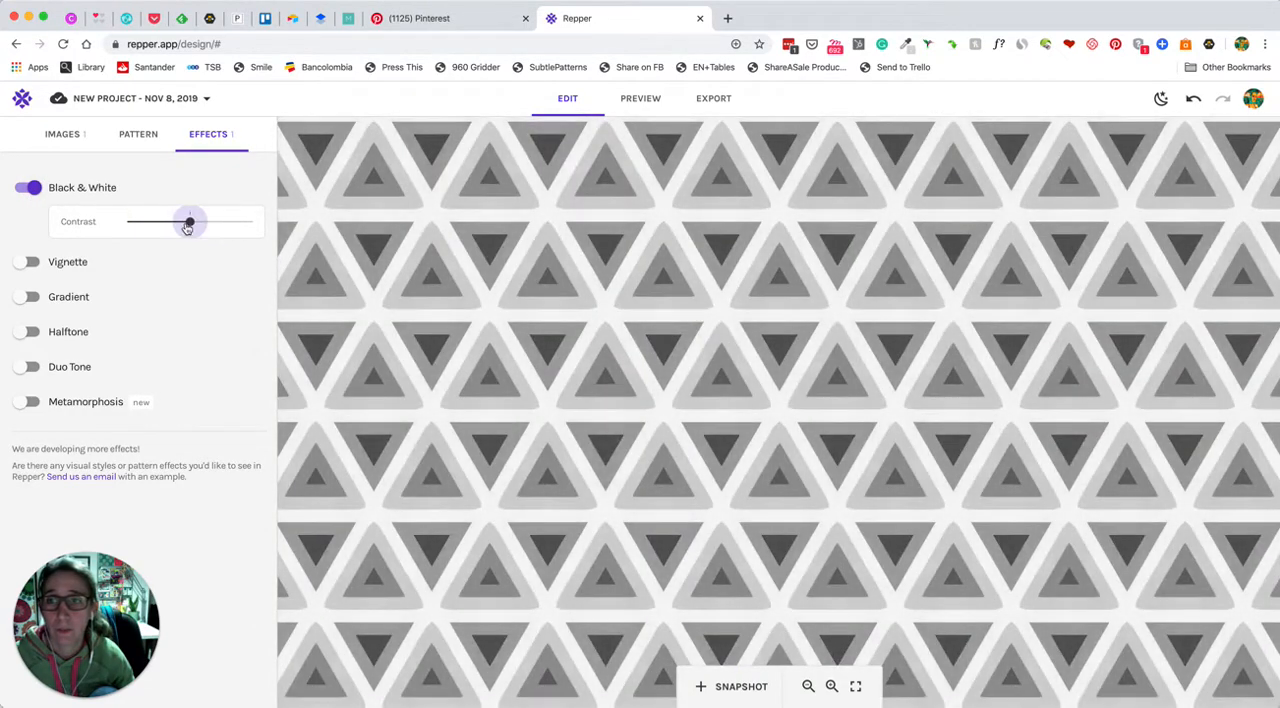
# Turn off the Black & White effect, and try the Vignette effect on the pattern before removing it
pyautogui.click(31, 190)
pyautogui.click(31, 223)
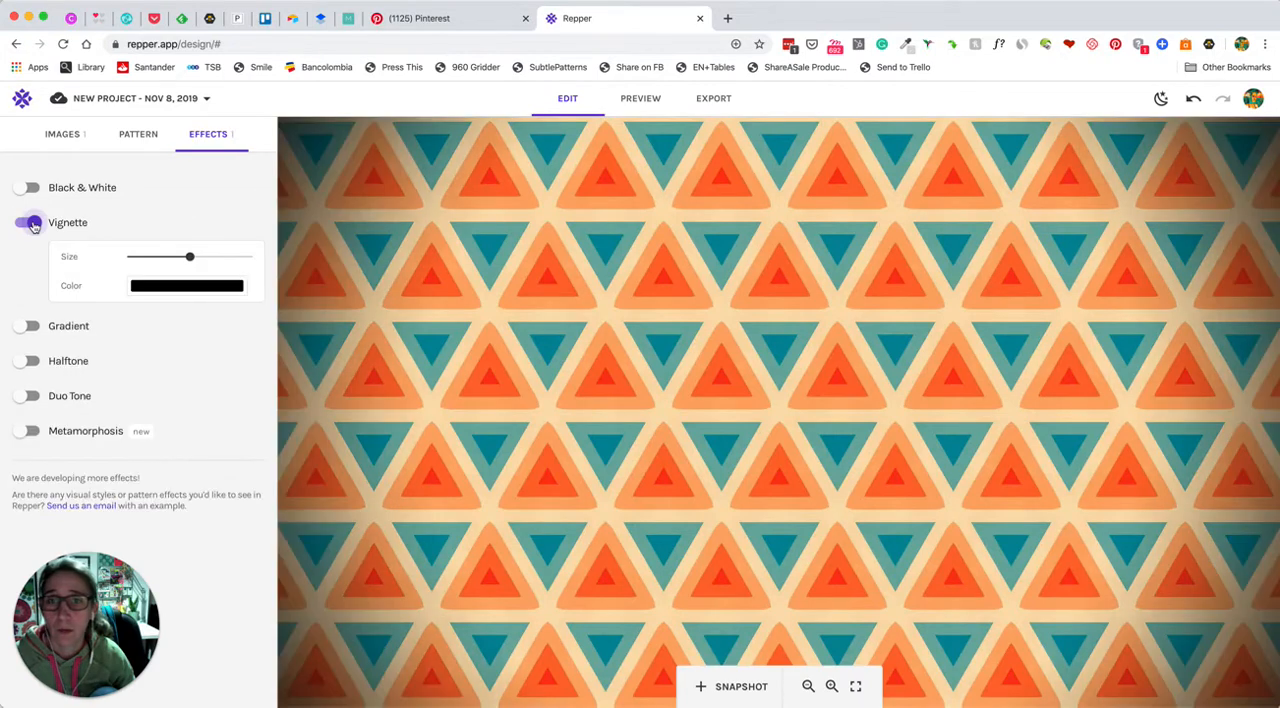
pyautogui.click(32, 224)
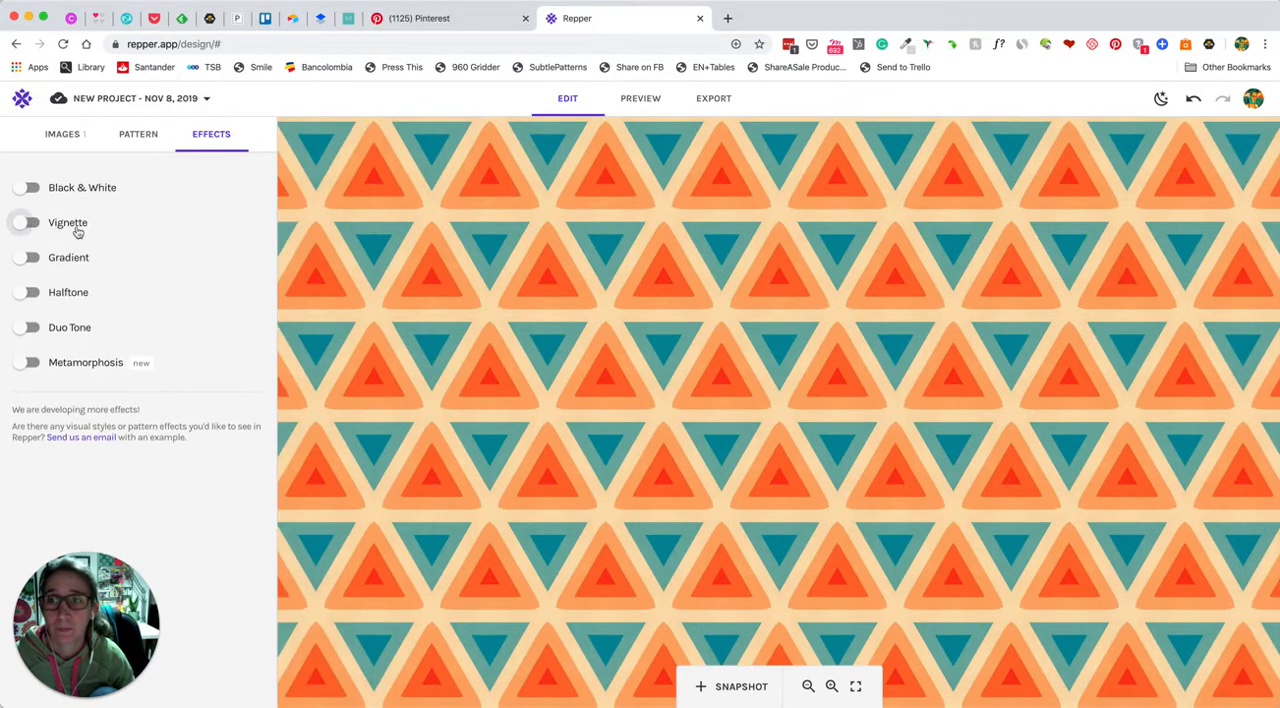
# Enable the Gradient effect with the Hard Light blend mode and change its second colour to crimson red
pyautogui.click(31, 260)
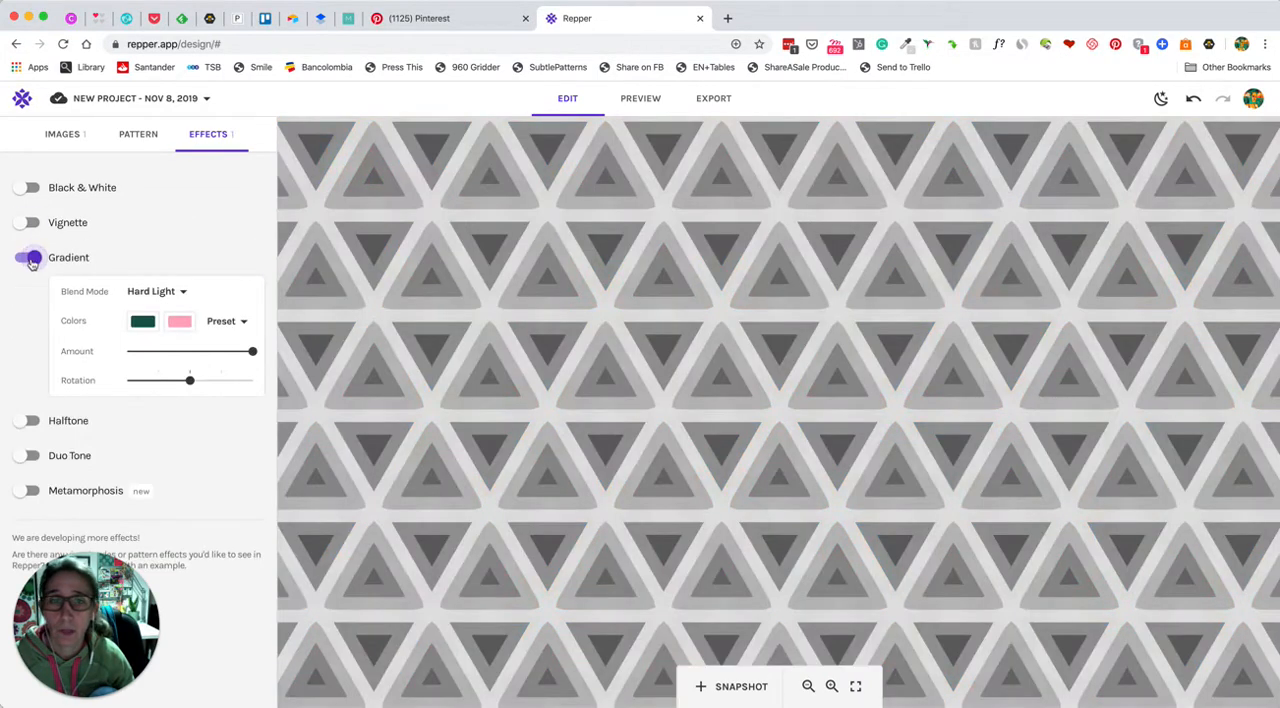
pyautogui.click(181, 320)
pyautogui.click(184, 352)
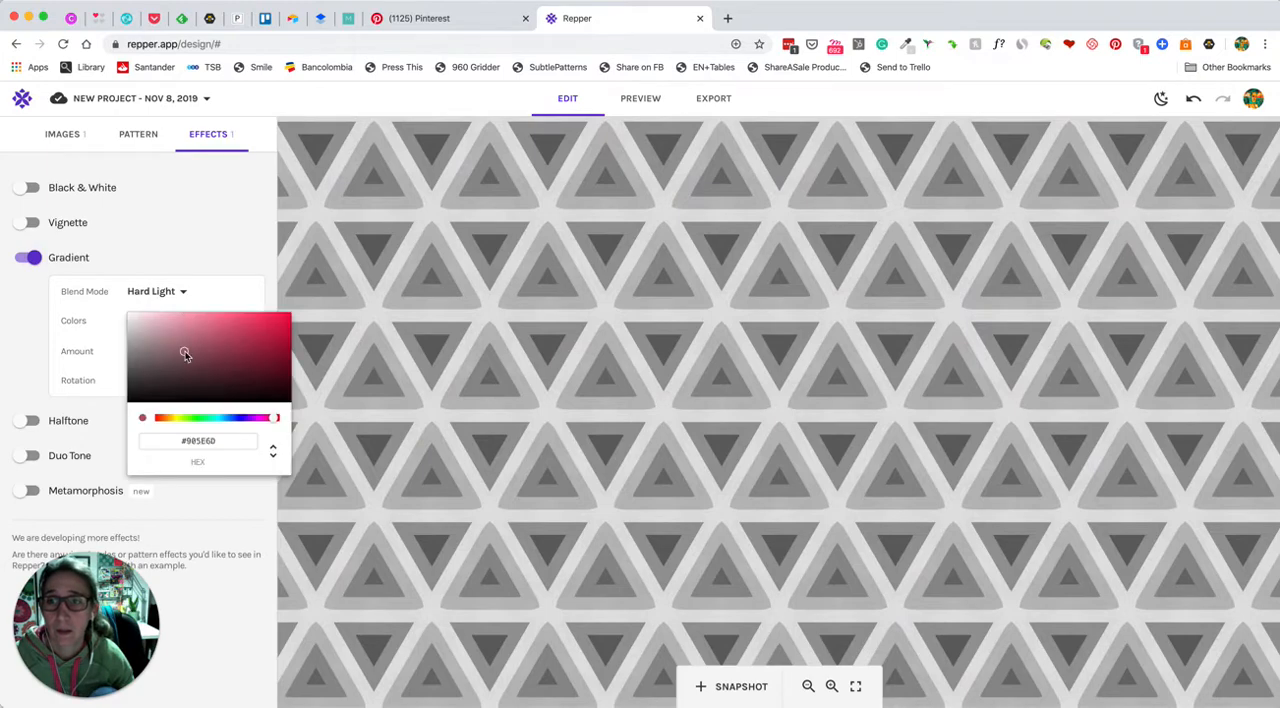
pyautogui.click(277, 336)
pyautogui.click(216, 263)
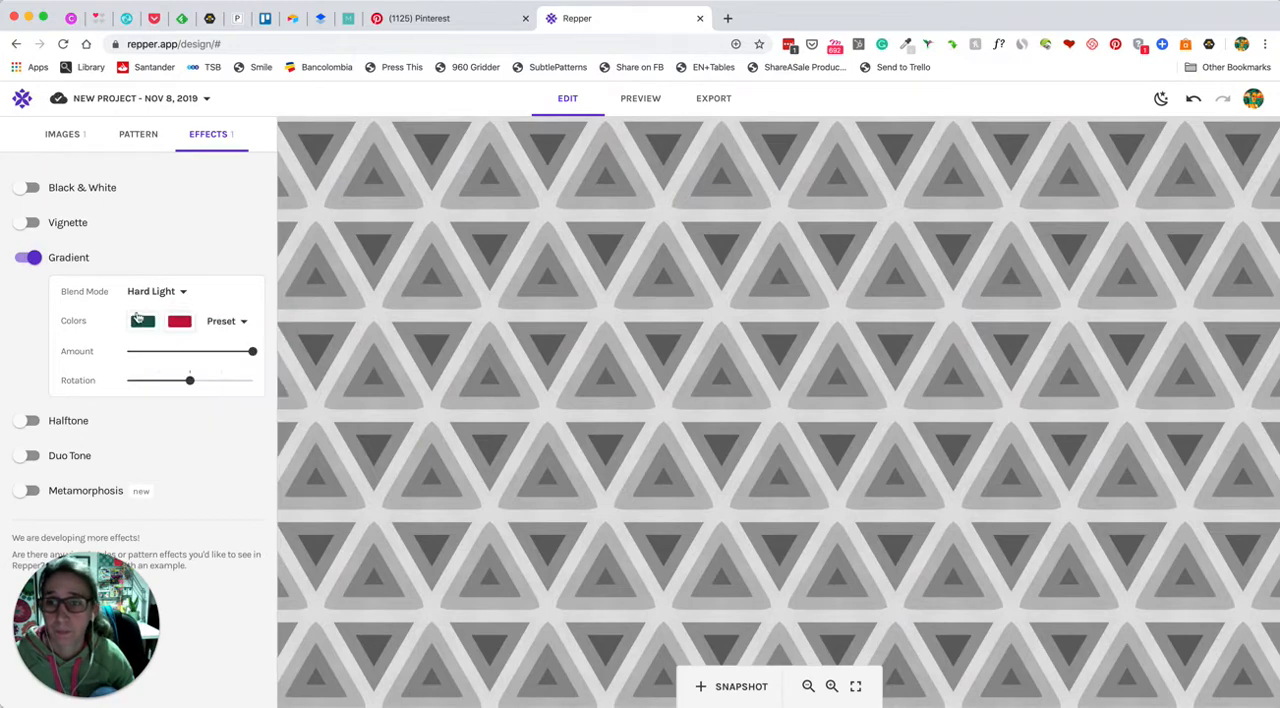
# Lower the gradient's amount to about 60%, reduce its rotation slightly, and set its first colour to bright yellow
pyautogui.moveTo(252, 351); pyautogui.dragTo(171, 380)
pyautogui.click(152, 326)
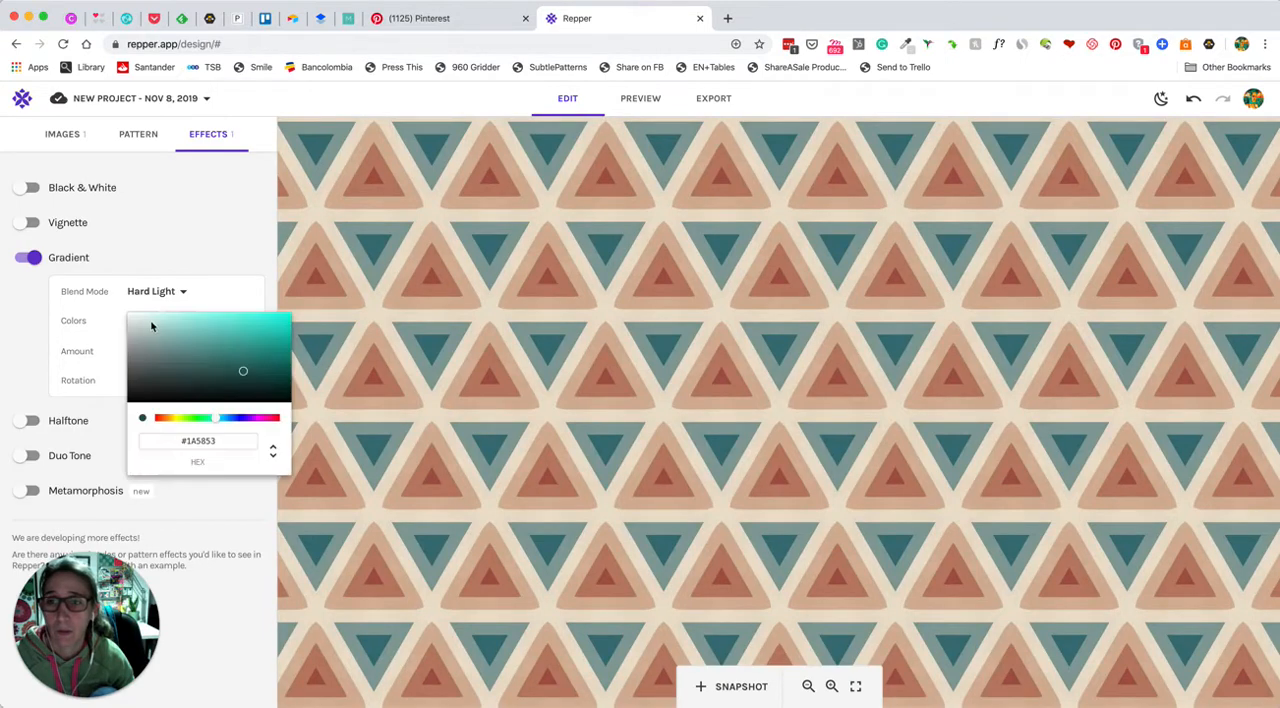
pyautogui.click(176, 418)
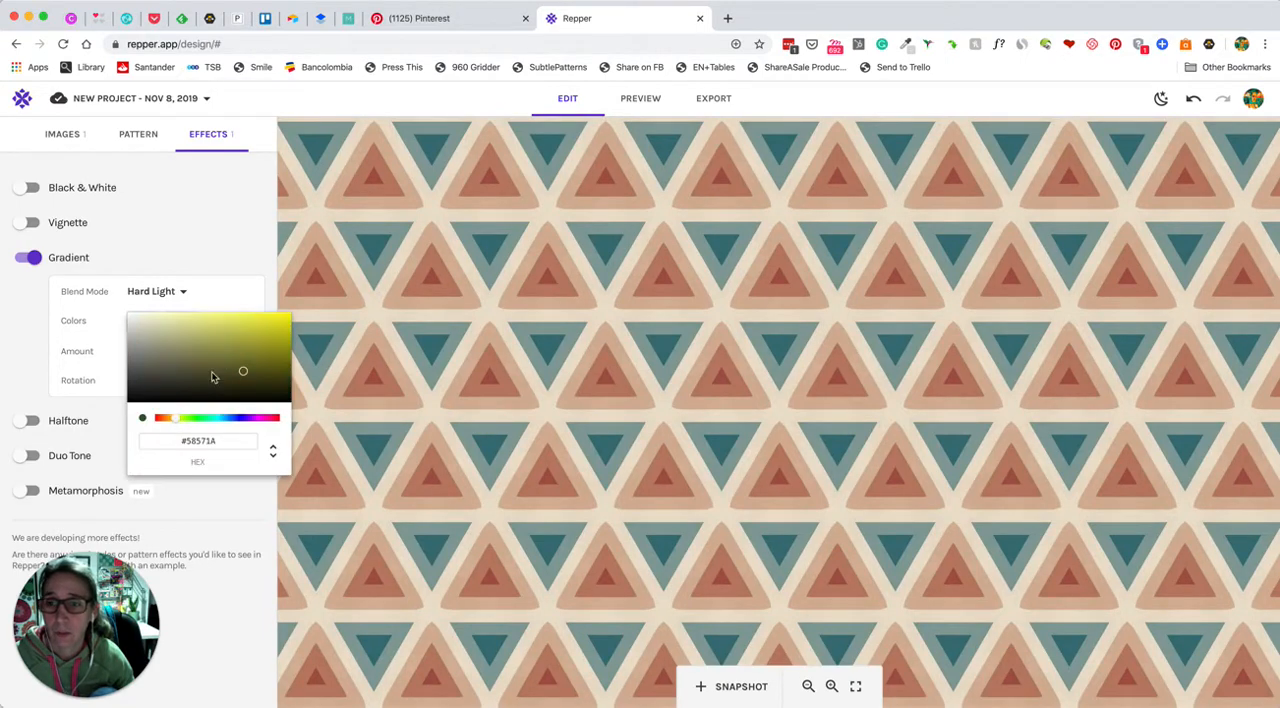
pyautogui.click(280, 322)
pyautogui.click(196, 271)
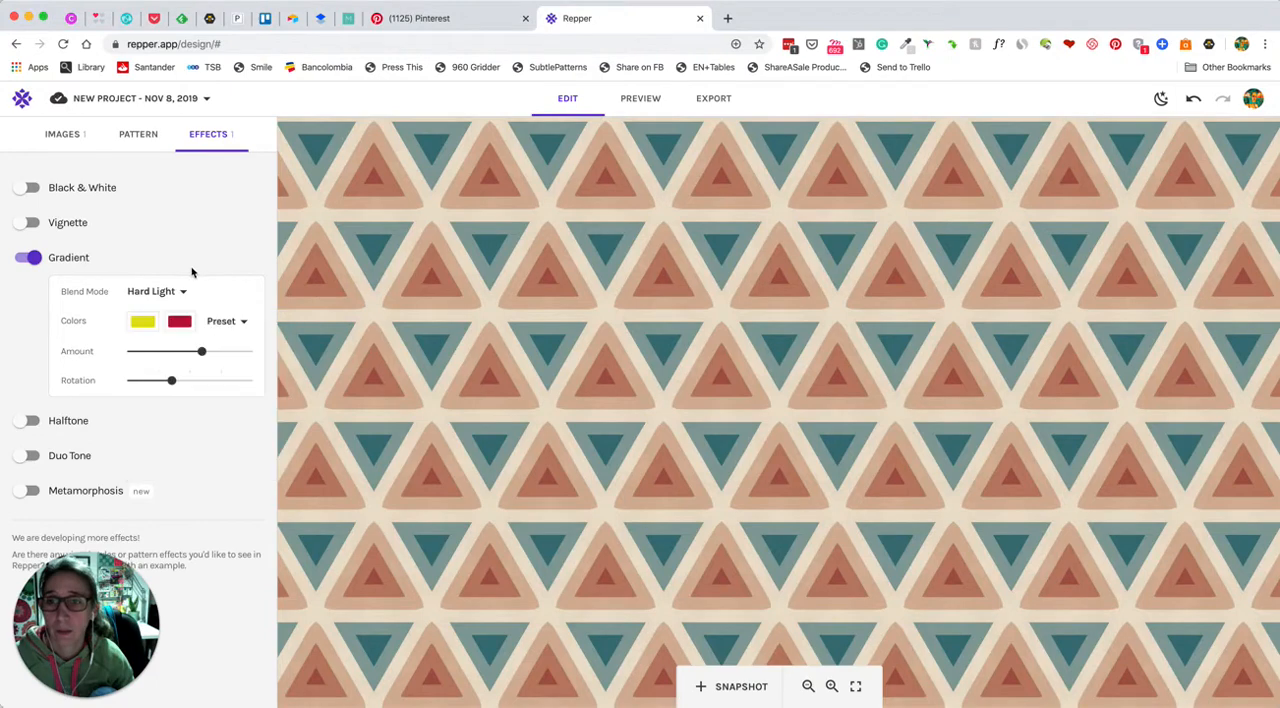
# Lower the gradient's amount to just over a third, set its rotation to the first marked stop, and apply the black and red preset
pyautogui.moveTo(200, 352); pyautogui.dragTo(158, 381)
pyautogui.click(226, 322)
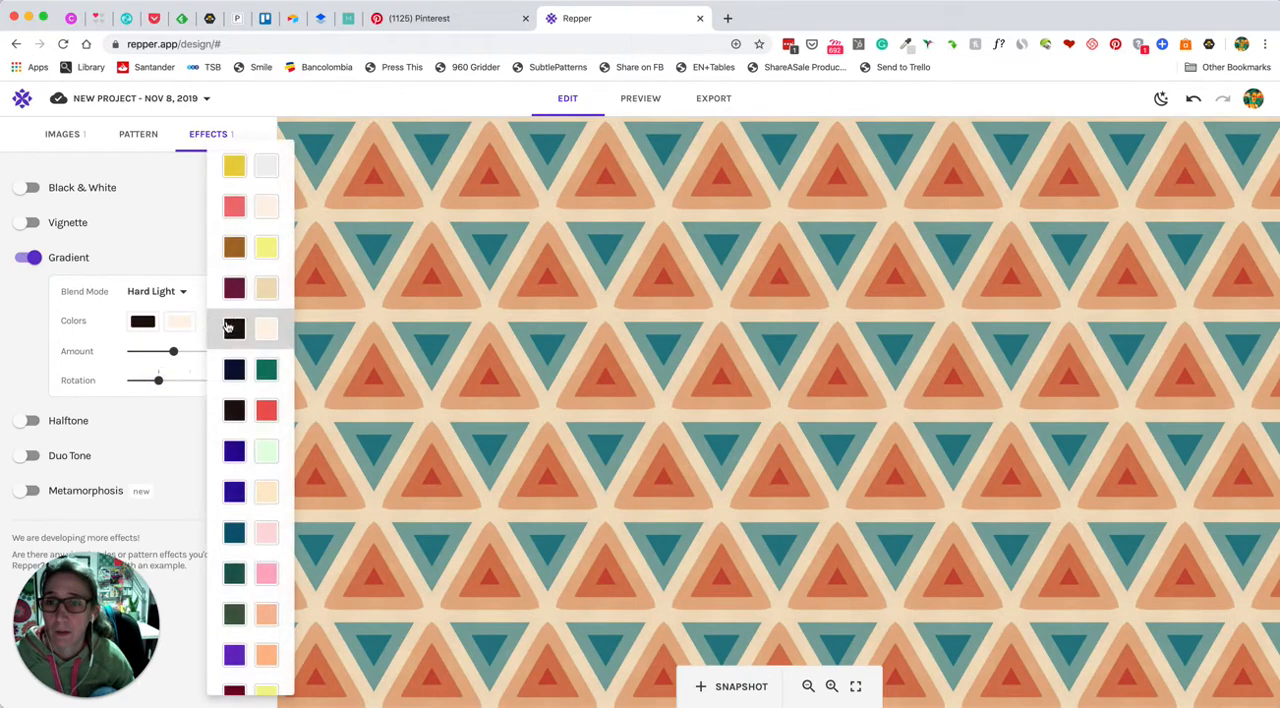
pyautogui.click(266, 410)
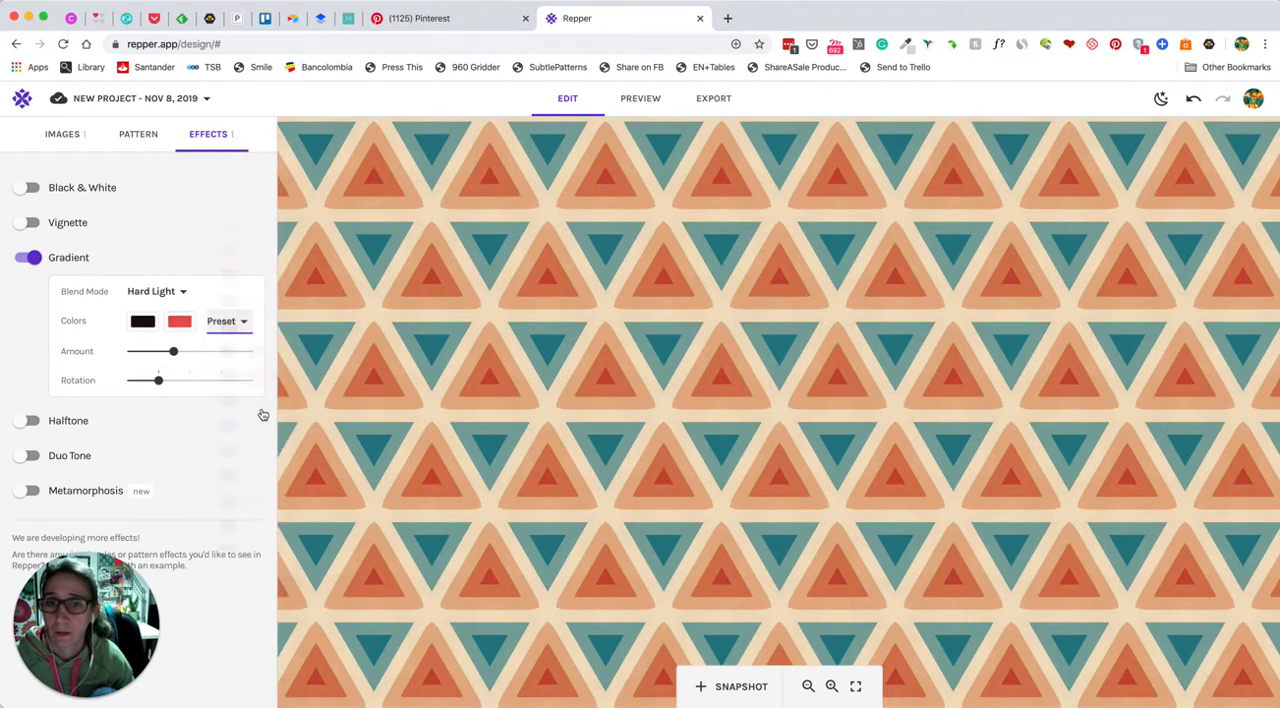
# Try the Overlay, Average, Multiply and Exclusion blend modes on the gradient
pyautogui.click(155, 291)
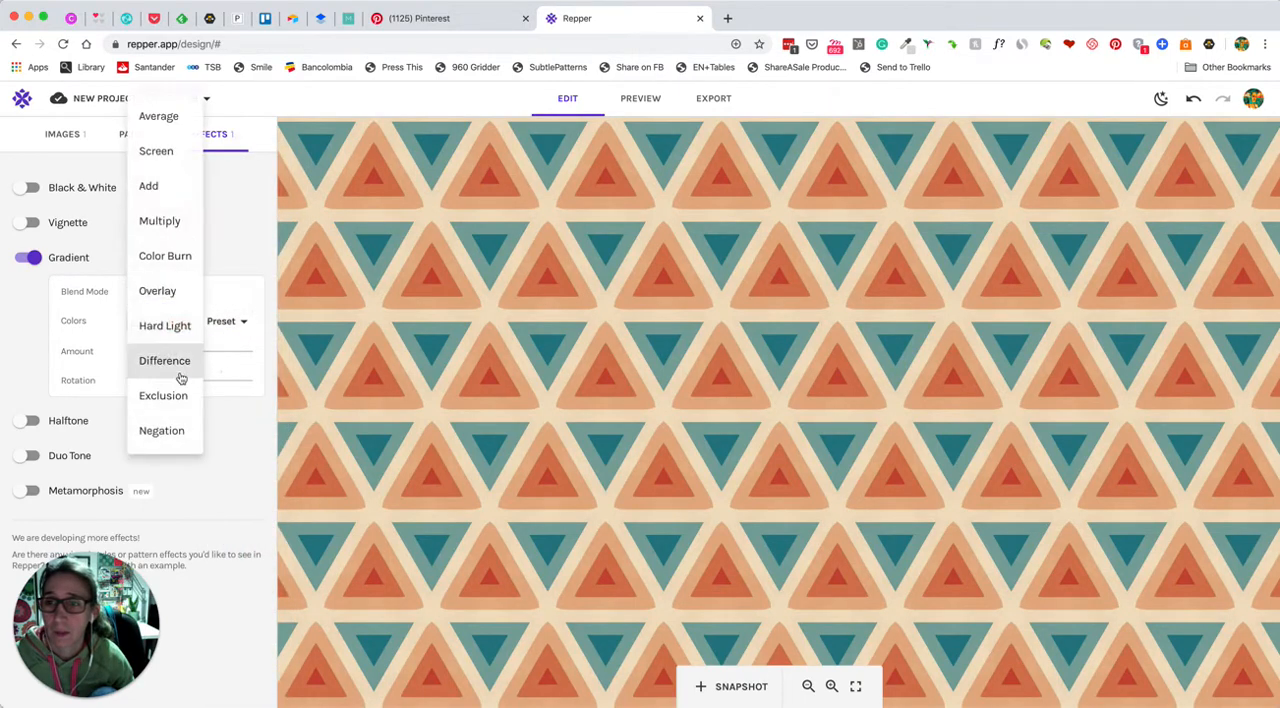
pyautogui.click(161, 115)
pyautogui.click(150, 291)
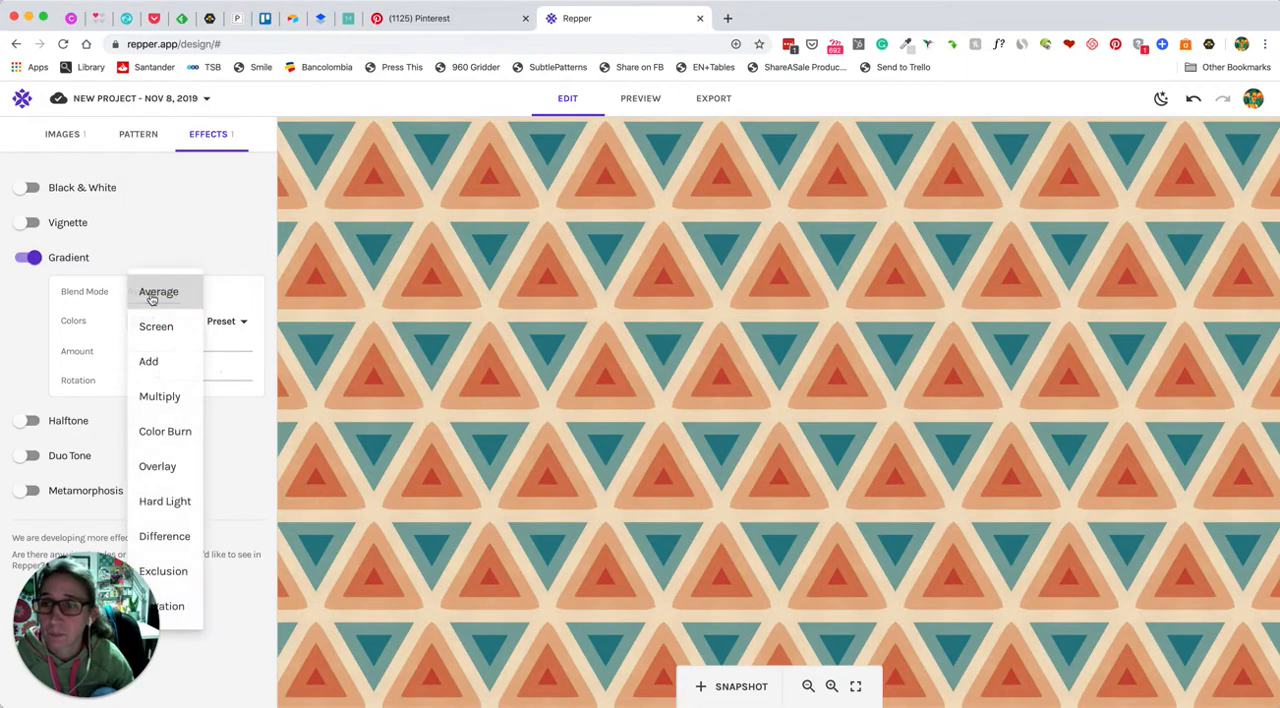
pyautogui.click(162, 395)
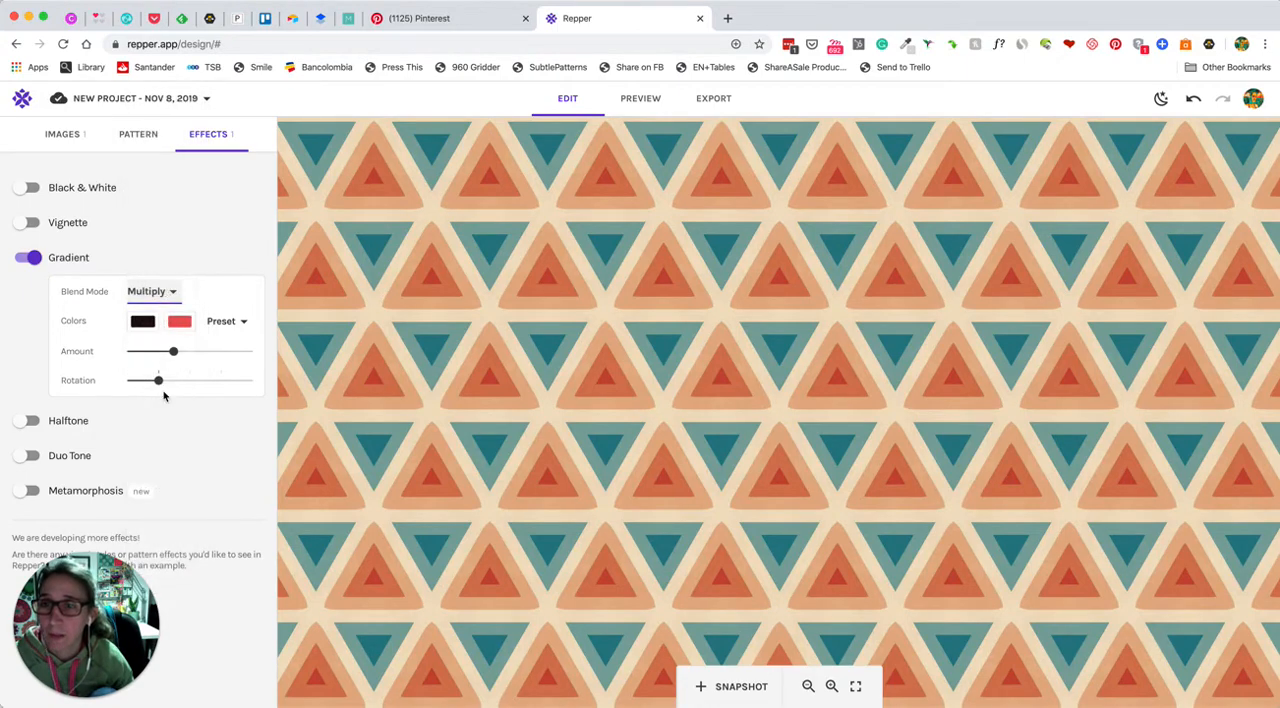
pyautogui.click(149, 291)
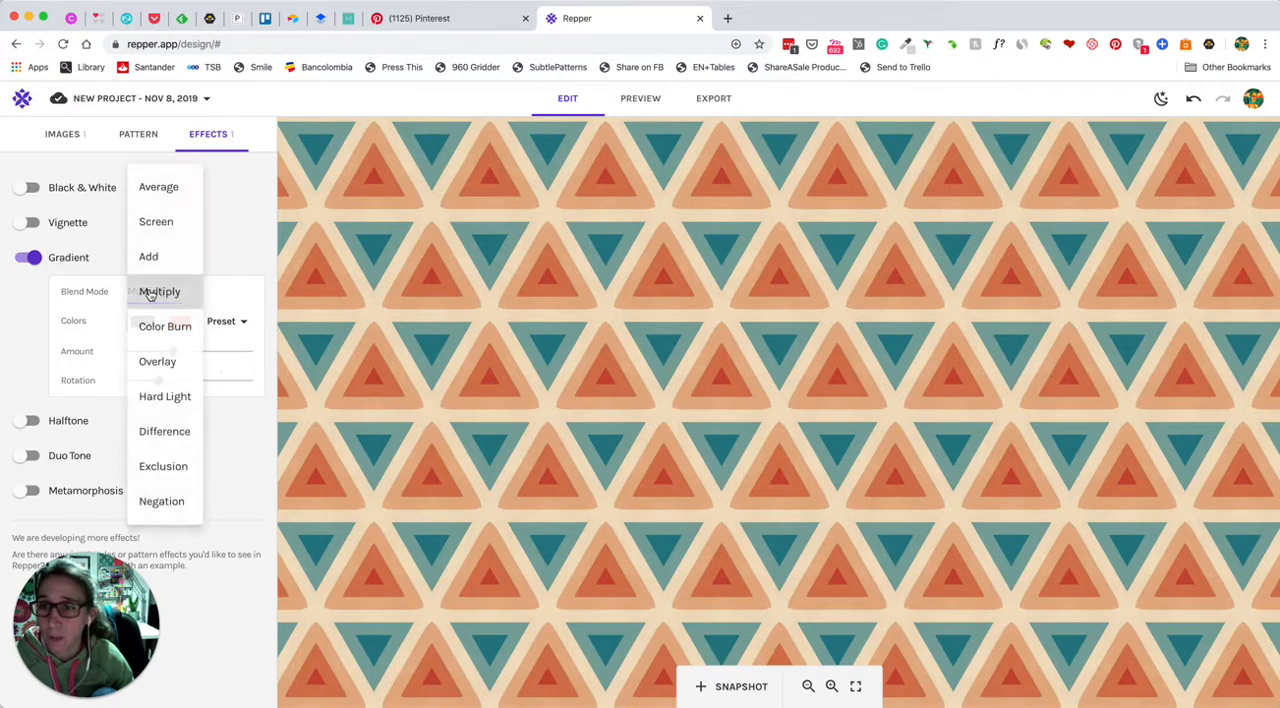
pyautogui.click(170, 462)
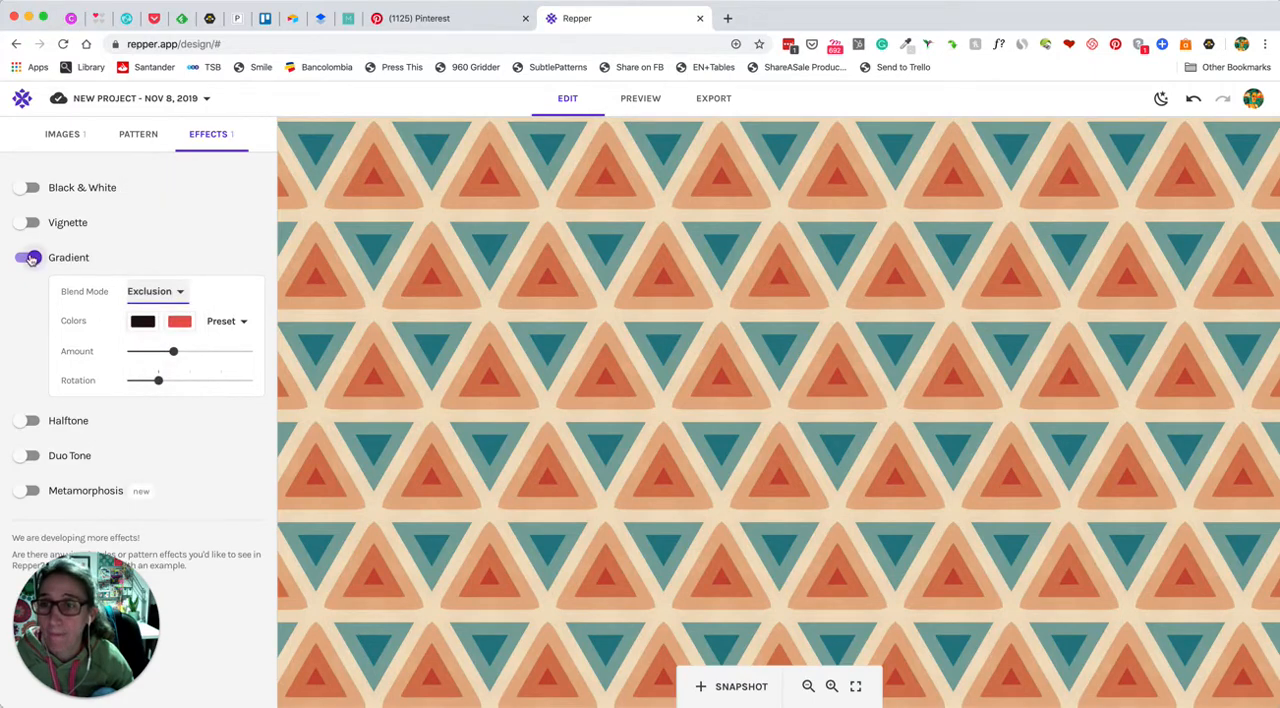
# Try the dark green and pink colour preset on the gradient, and turn the Gradient effect off
pyautogui.click(240, 321)
pyautogui.click(236, 528)
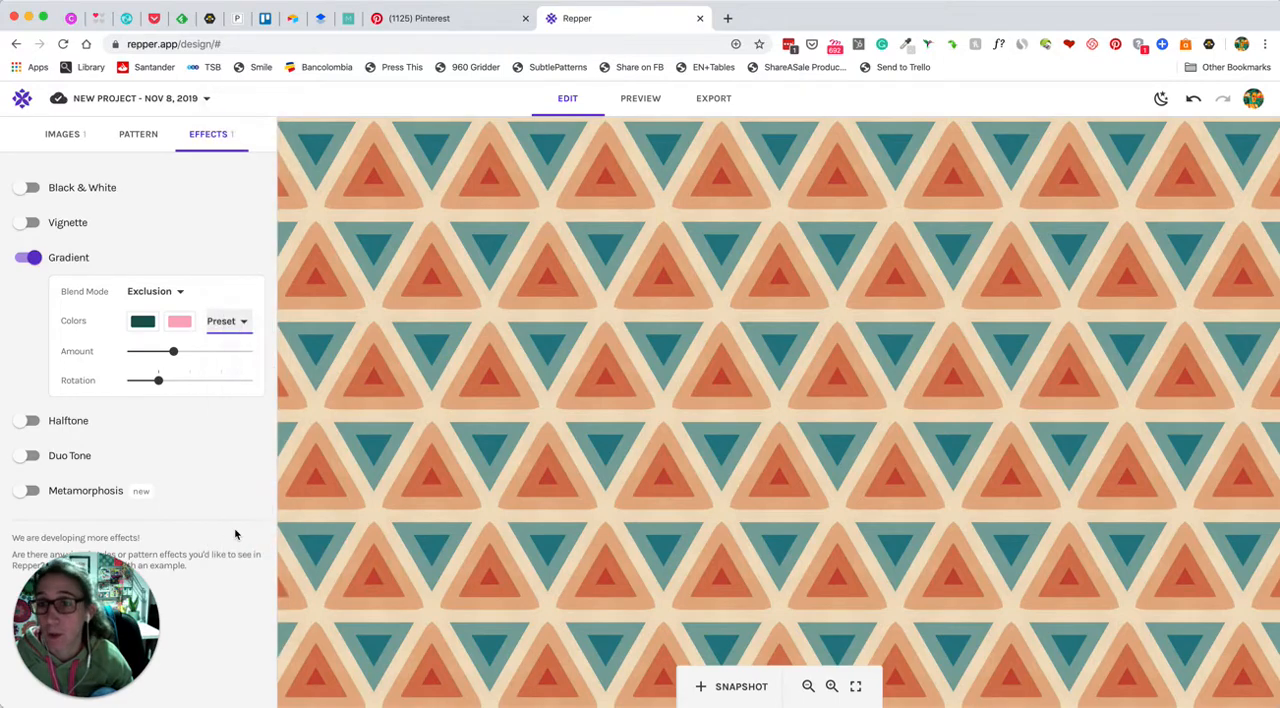
pyautogui.click(28, 257)
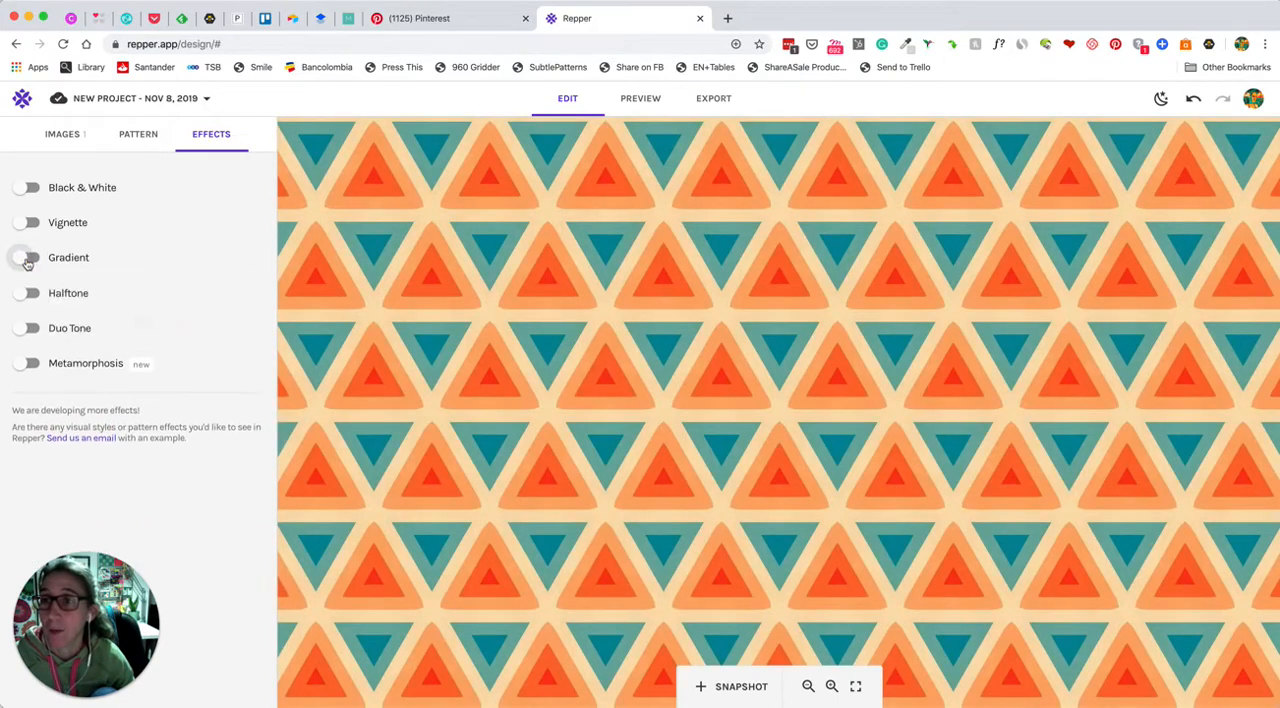
# Try the Halftone effect with its size raised to about the midpoint, and turn it off again
pyautogui.click(29, 292)
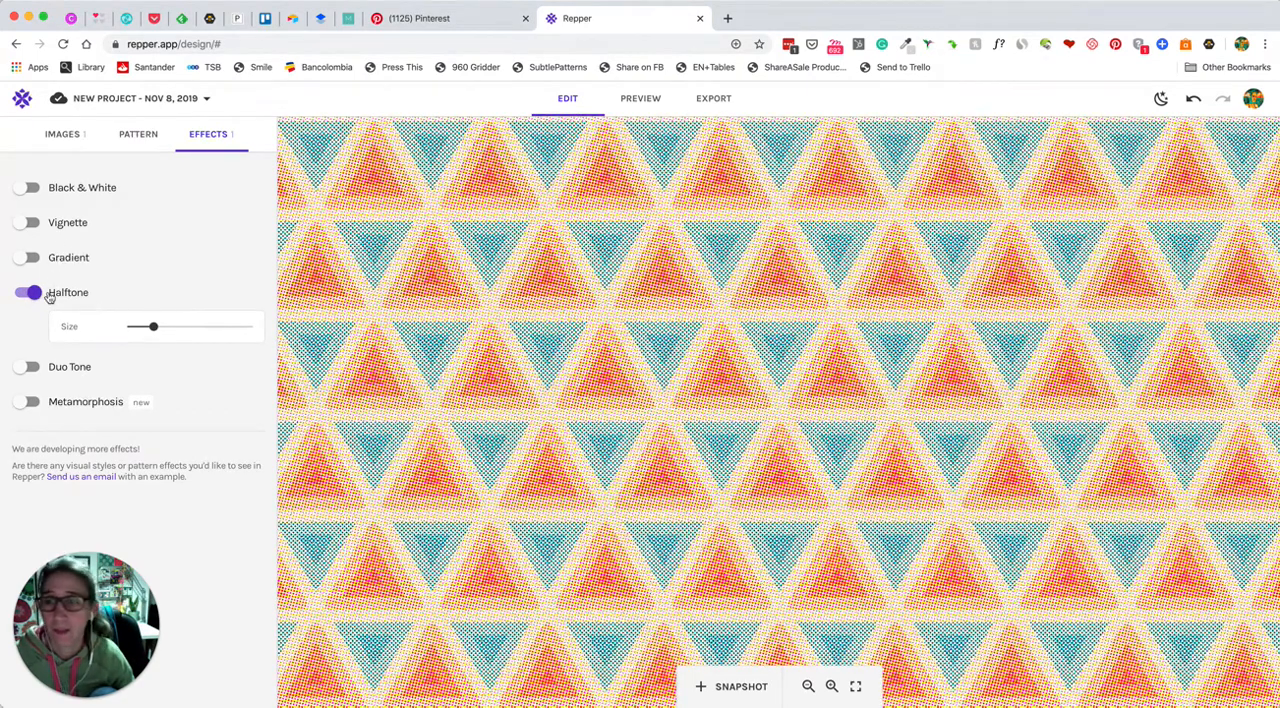
pyautogui.click(32, 293)
pyautogui.click(30, 293)
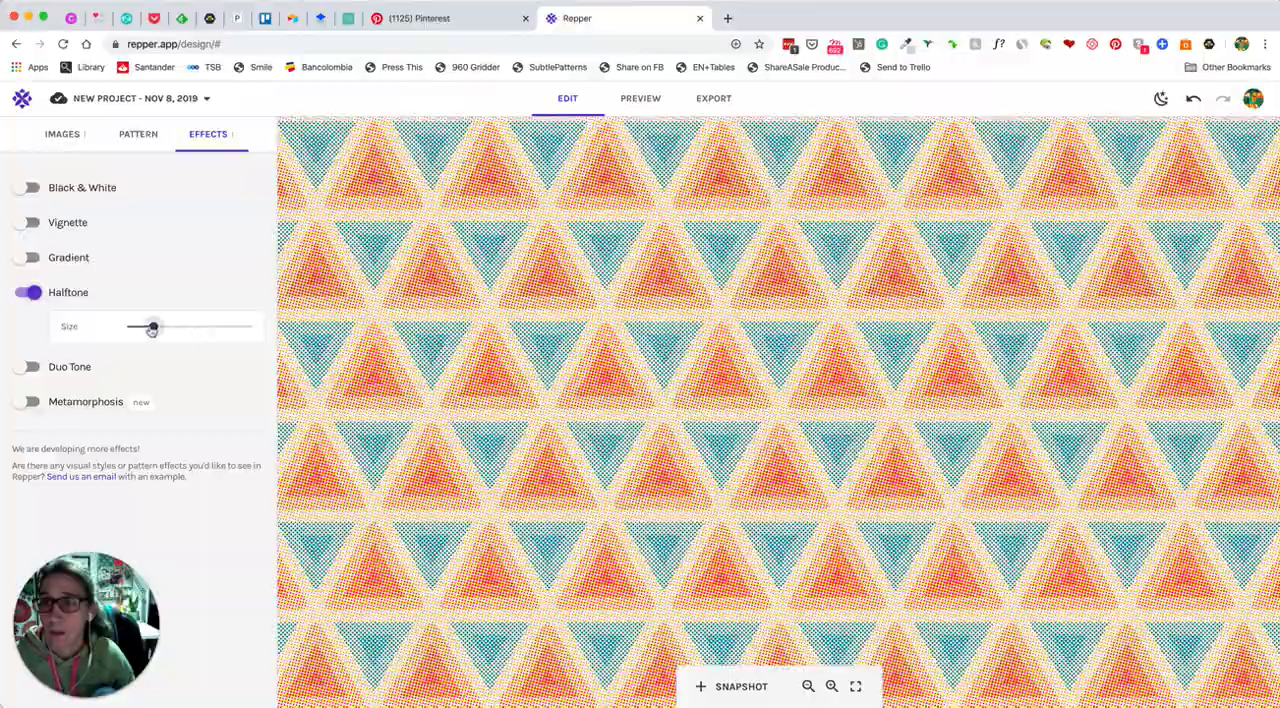
pyautogui.moveTo(152, 329); pyautogui.dragTo(190, 333)
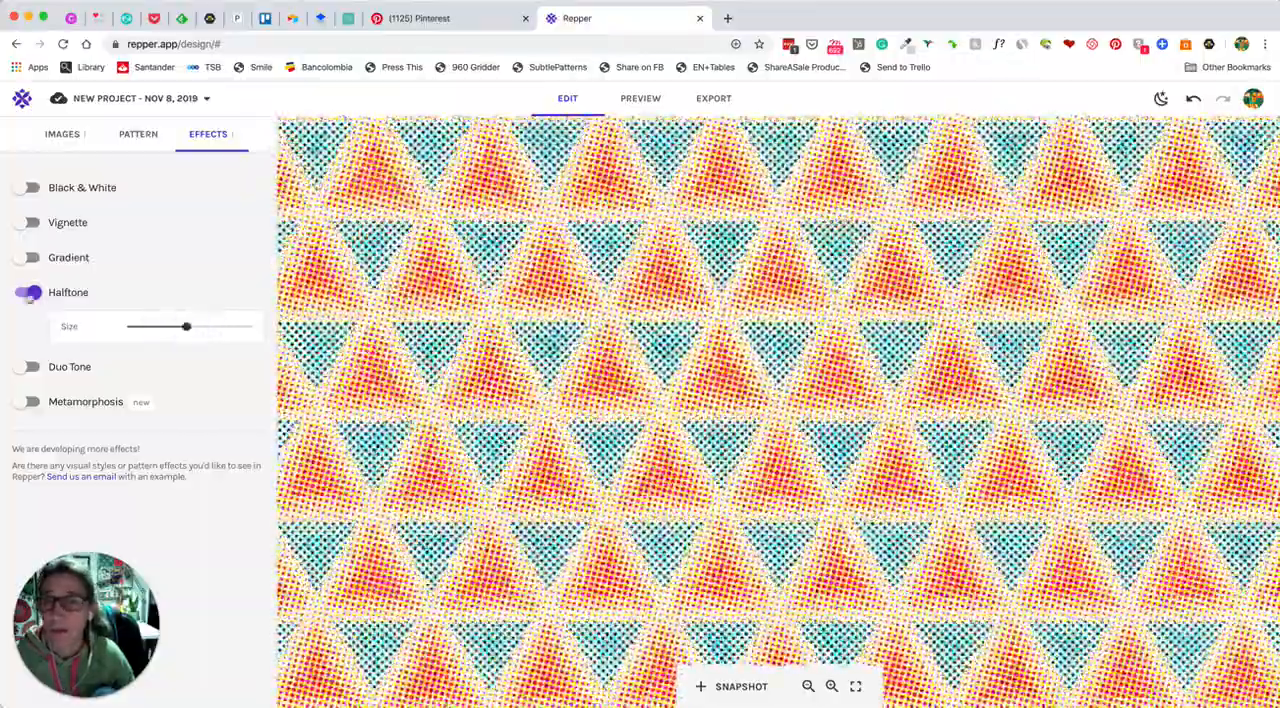
pyautogui.click(32, 292)
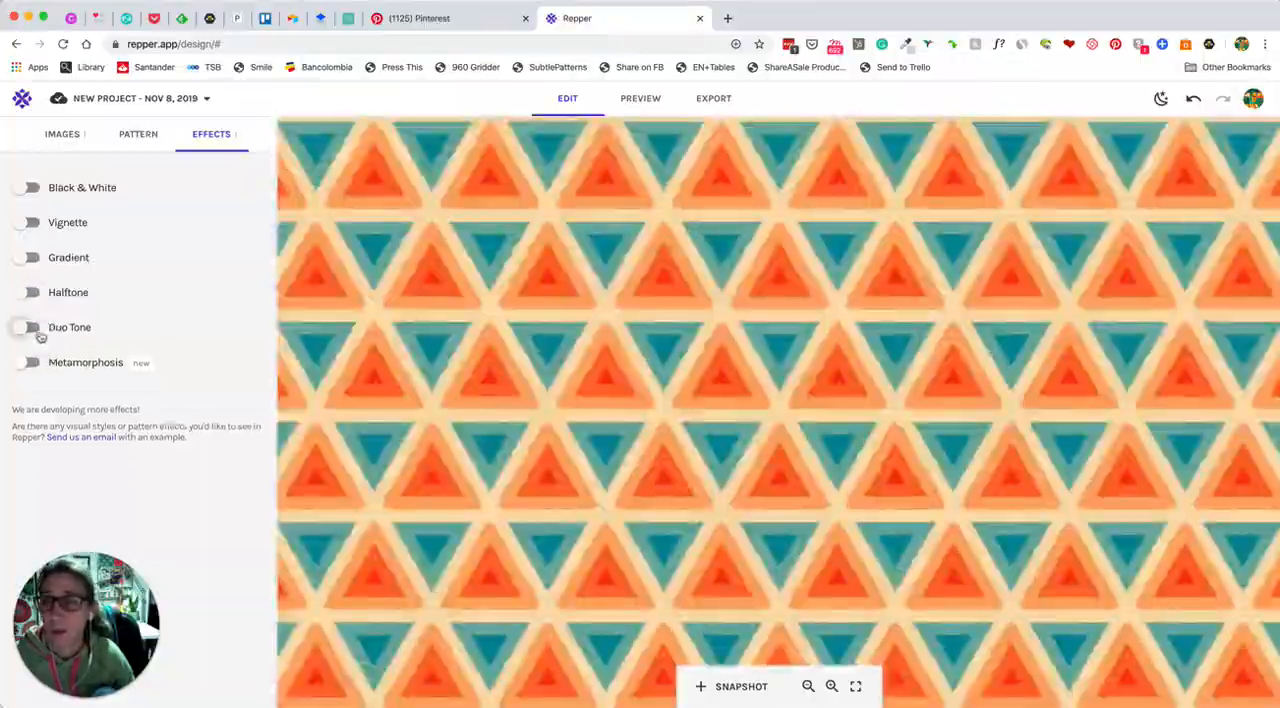
# Try the Duo Tone effect and the Metamorphosis effect on the pattern one after the other, turning each off again
pyautogui.click(36, 331)
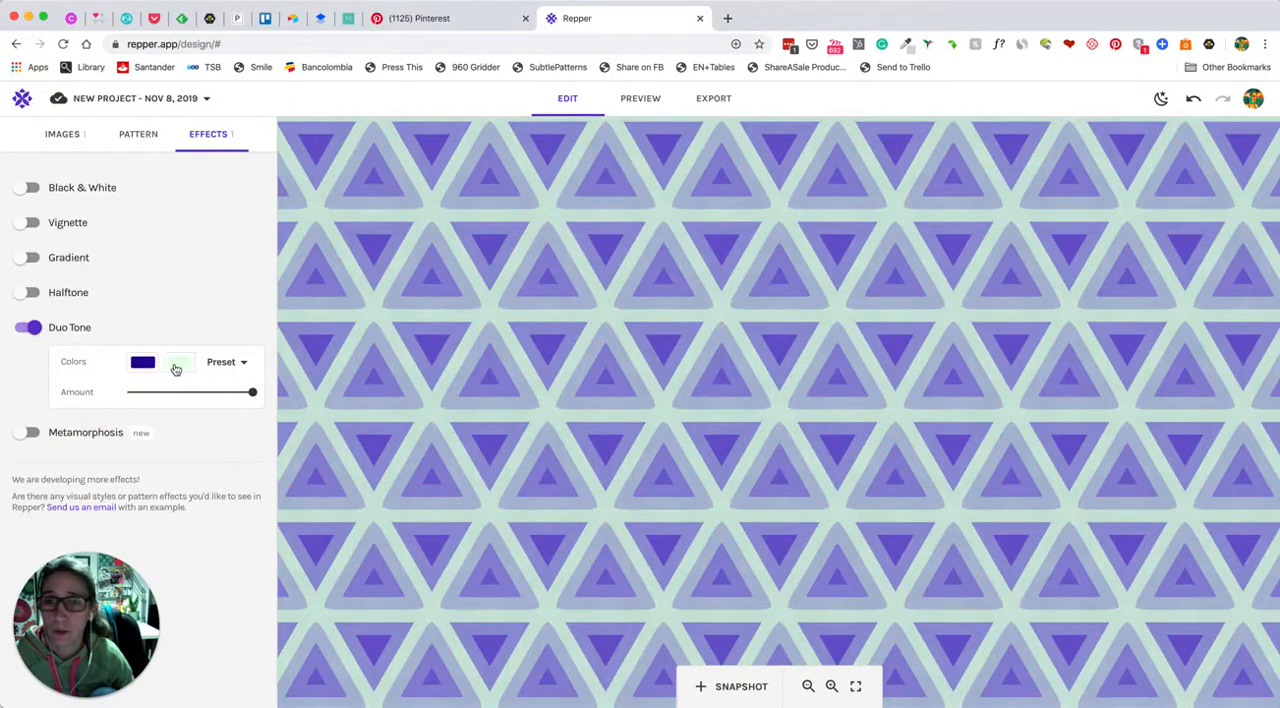
pyautogui.click(32, 328)
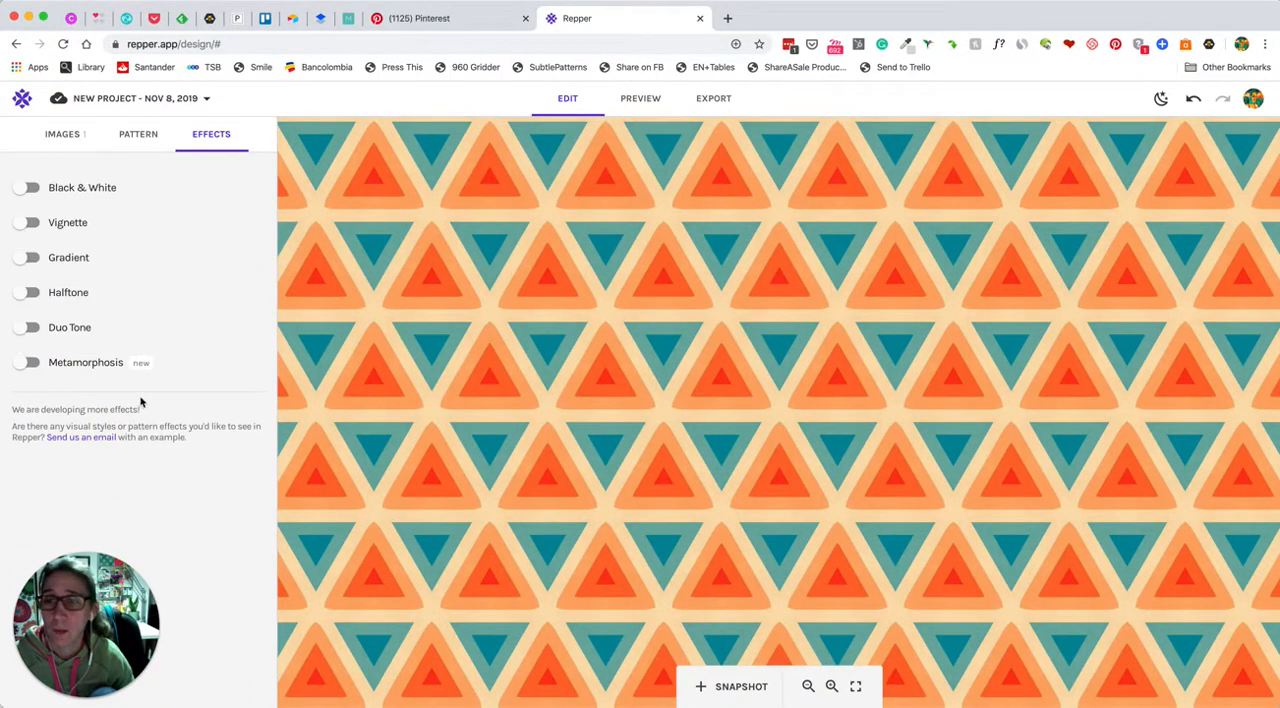
pyautogui.click(28, 362)
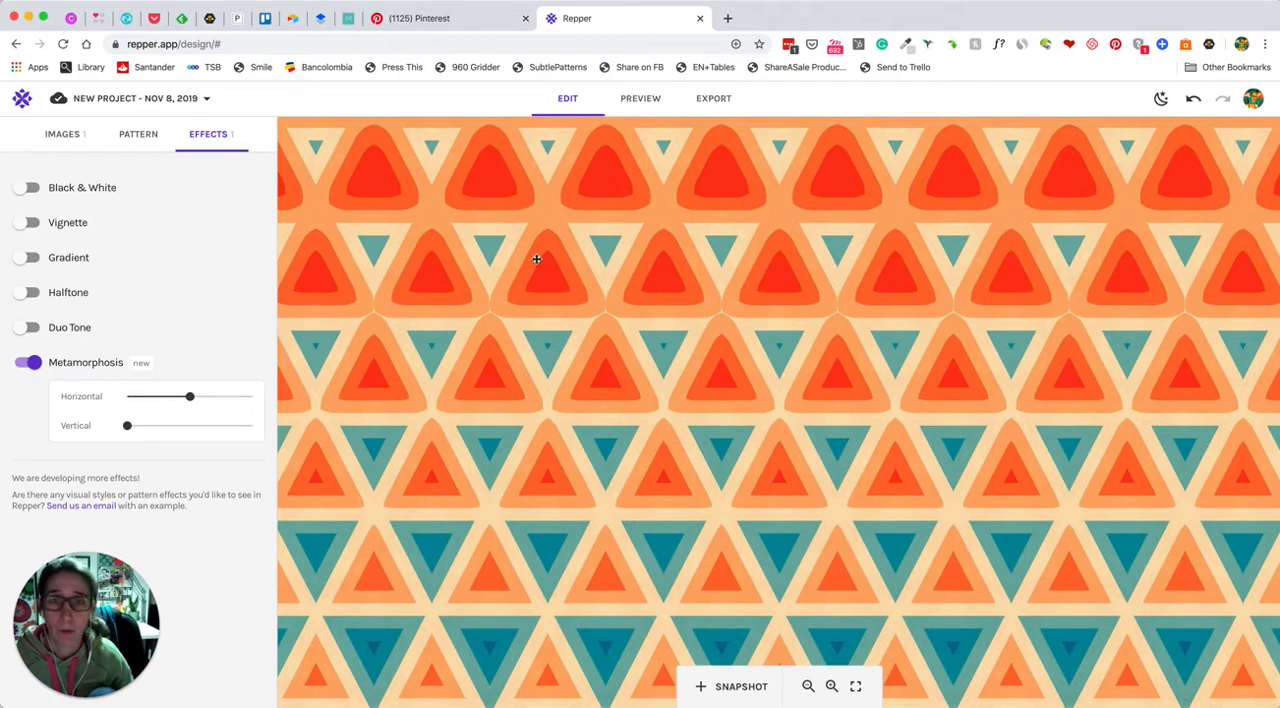
pyautogui.scroll(3, 845, 324)
pyautogui.scroll(-3, 845, 324)
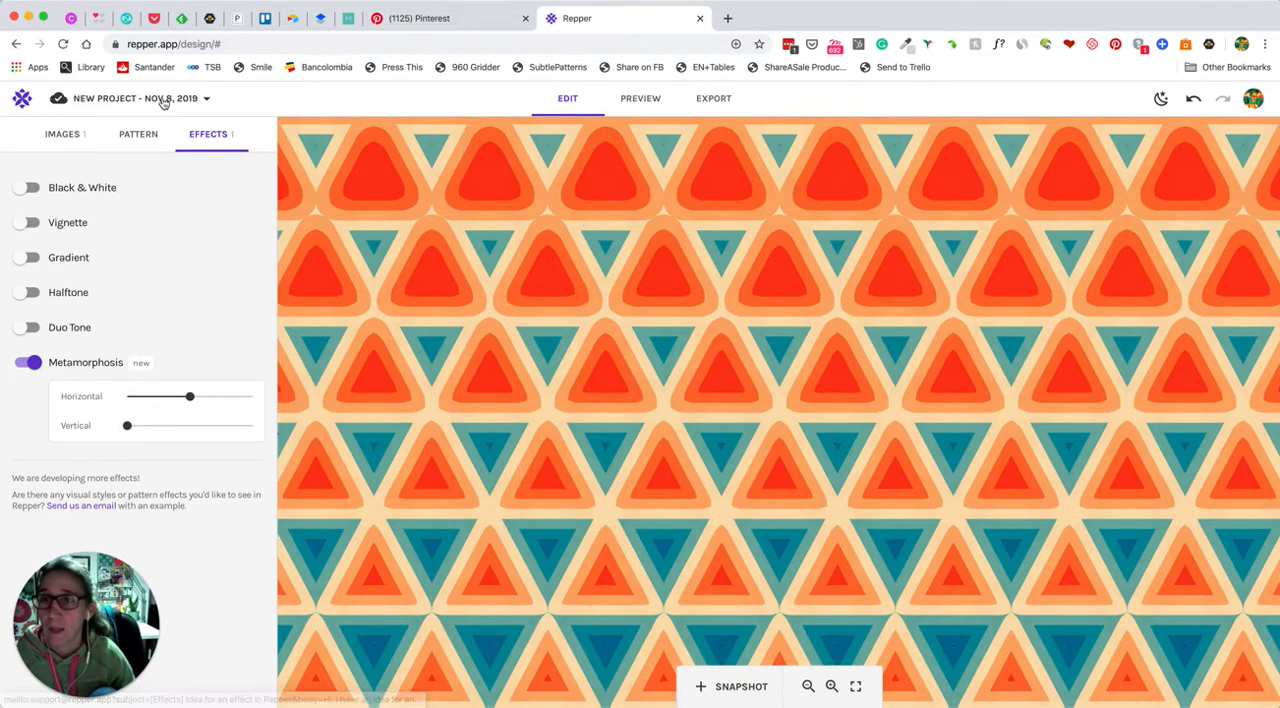
pyautogui.click(24, 366)
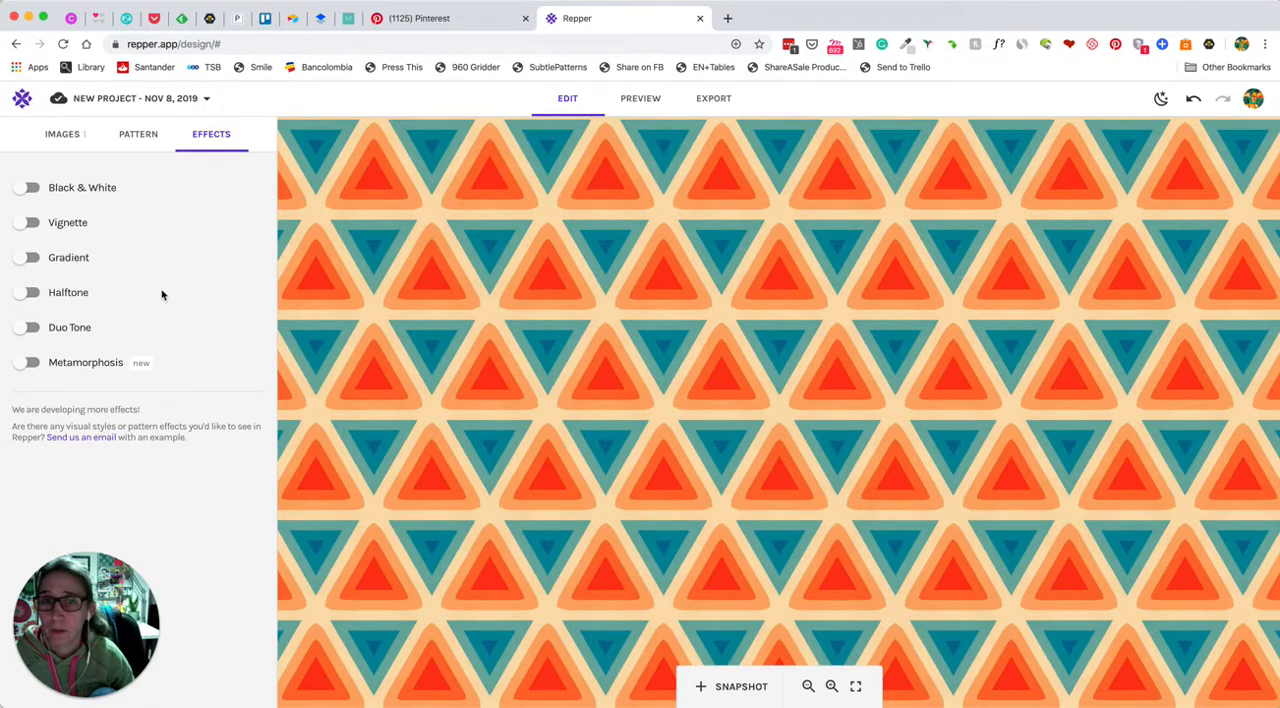
# Move the triangular tile selection onto the vertical stripes near the source image's right edge and make it smaller
pyautogui.click(140, 138)
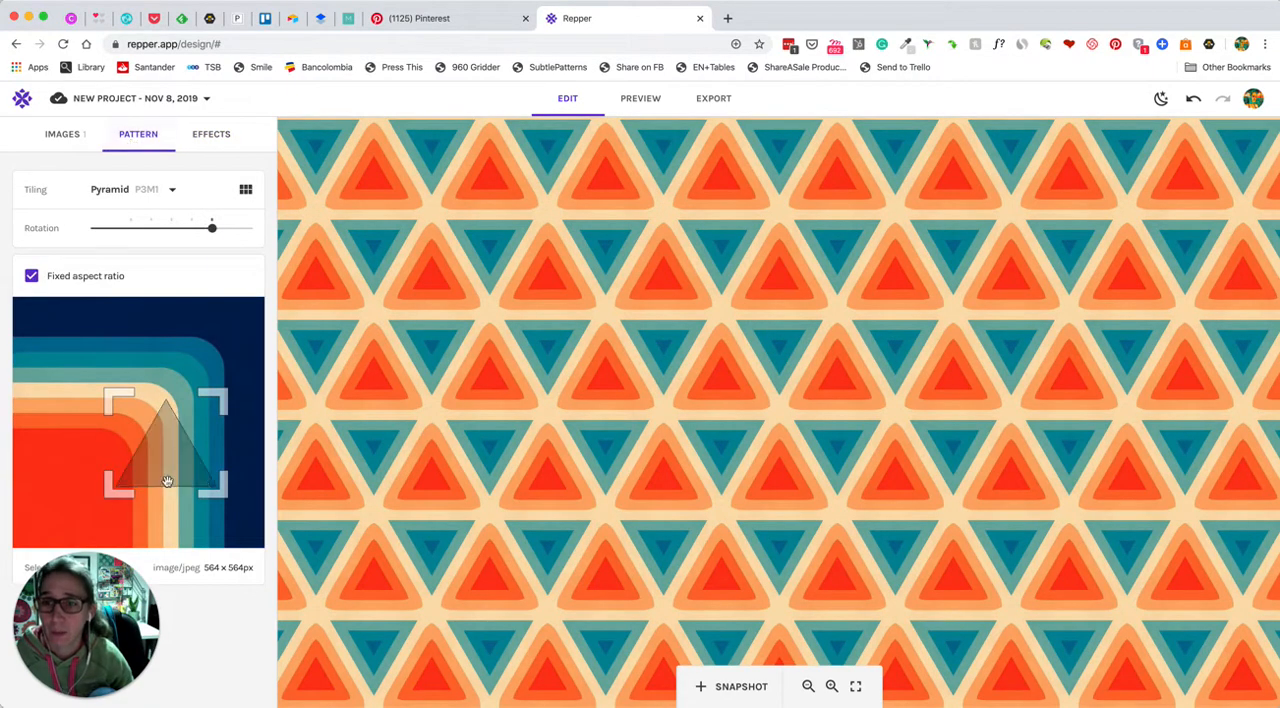
pyautogui.moveTo(167, 481); pyautogui.dragTo(204, 461)
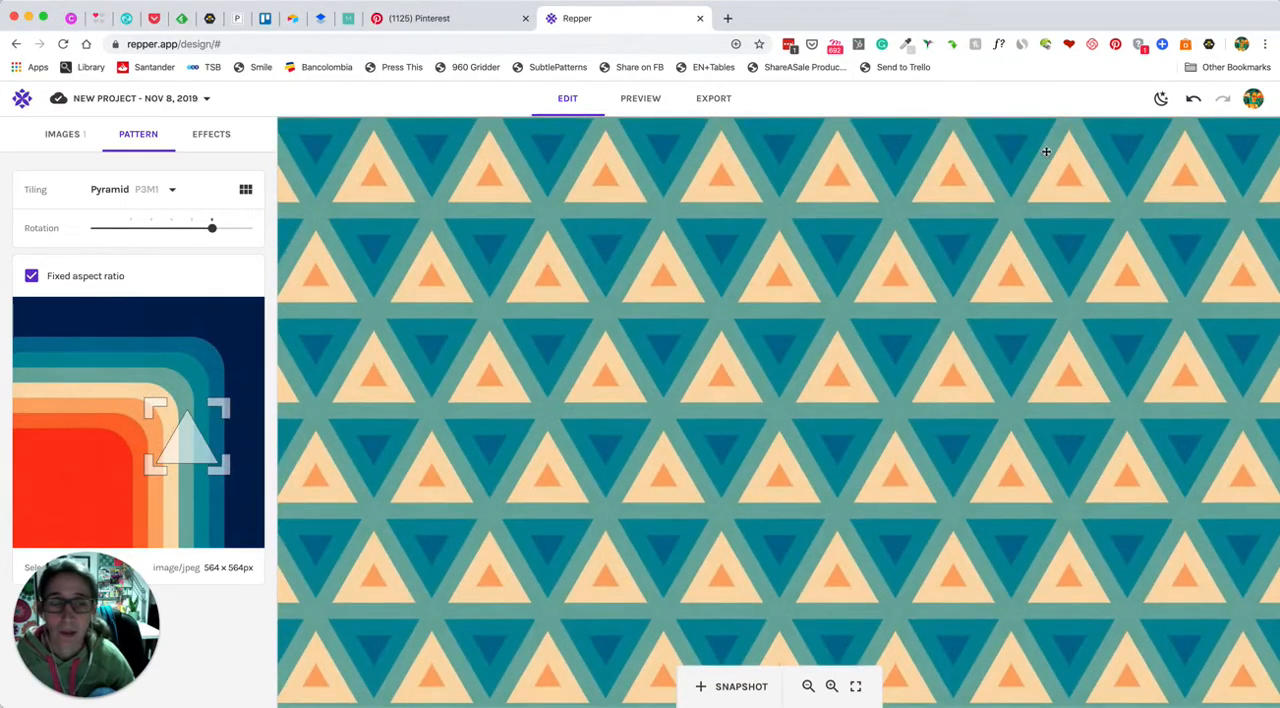
# Inspect different areas of the pattern in the full preview, dismiss the exploration hint, and save a snapshot of the pattern
pyautogui.click(641, 99)
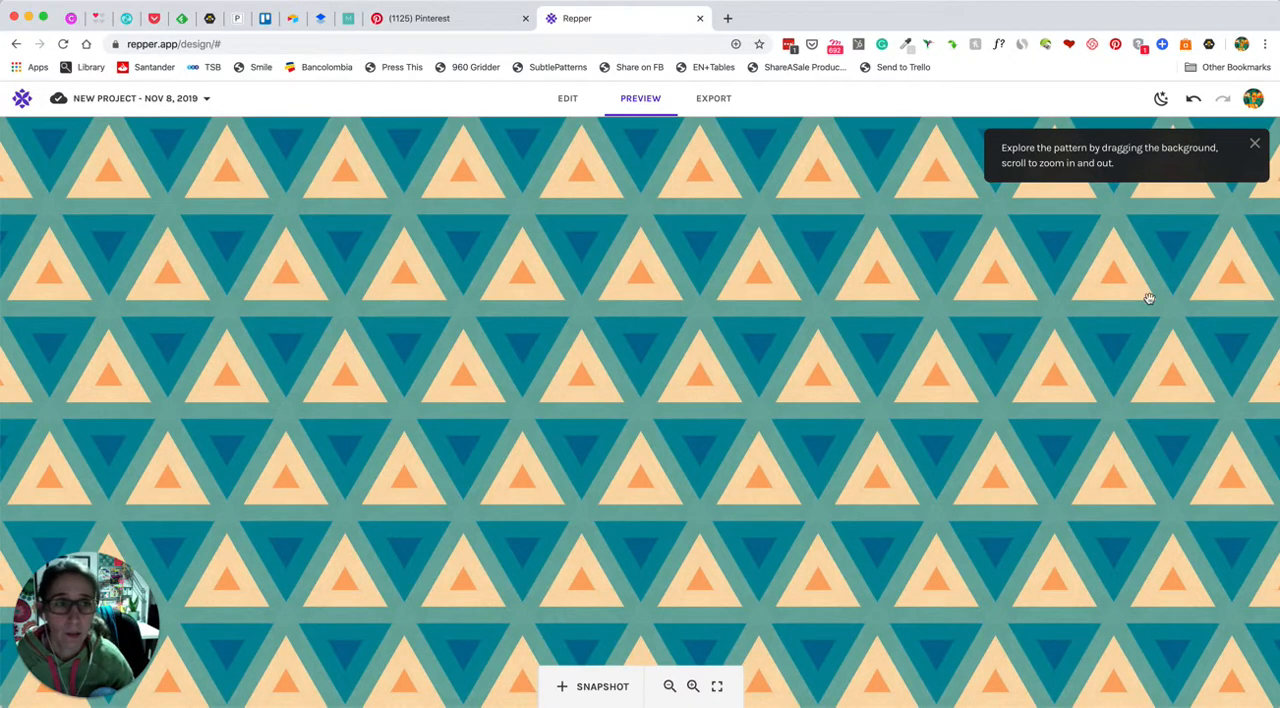
pyautogui.moveTo(899, 283); pyautogui.dragTo(649, 221)
pyautogui.moveTo(369, 388); pyautogui.dragTo(678, 265)
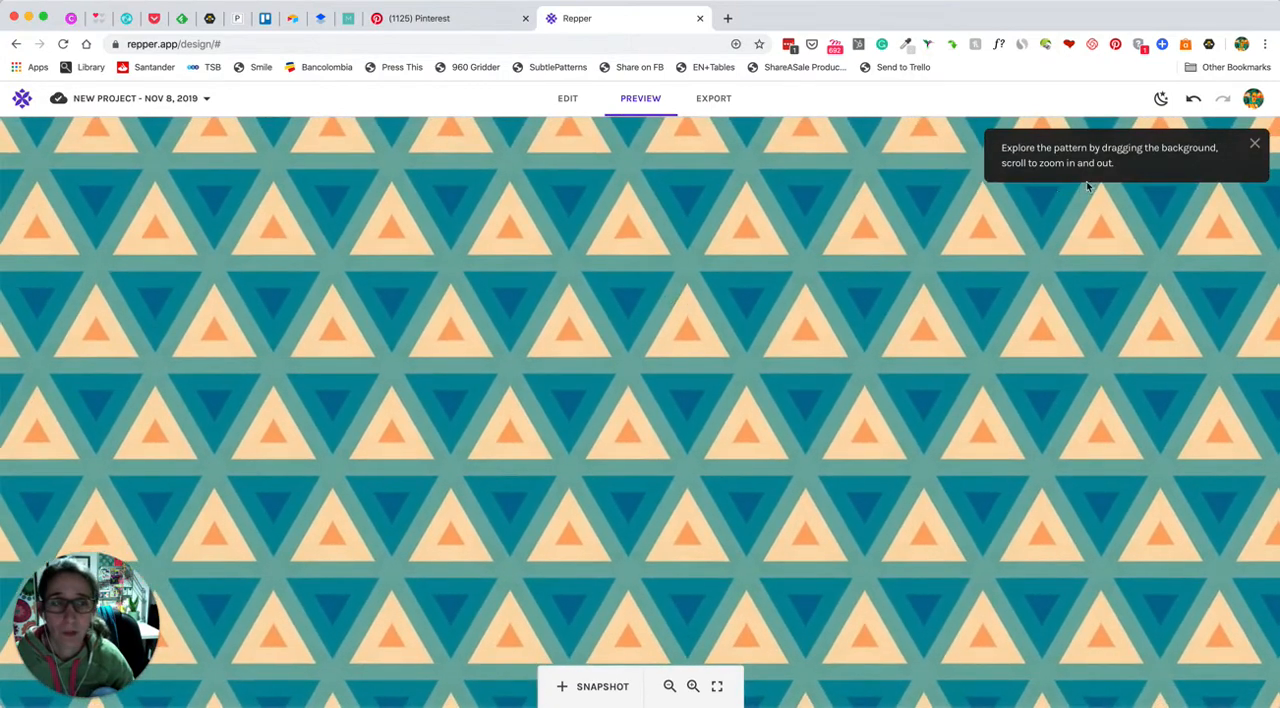
pyautogui.click(1254, 143)
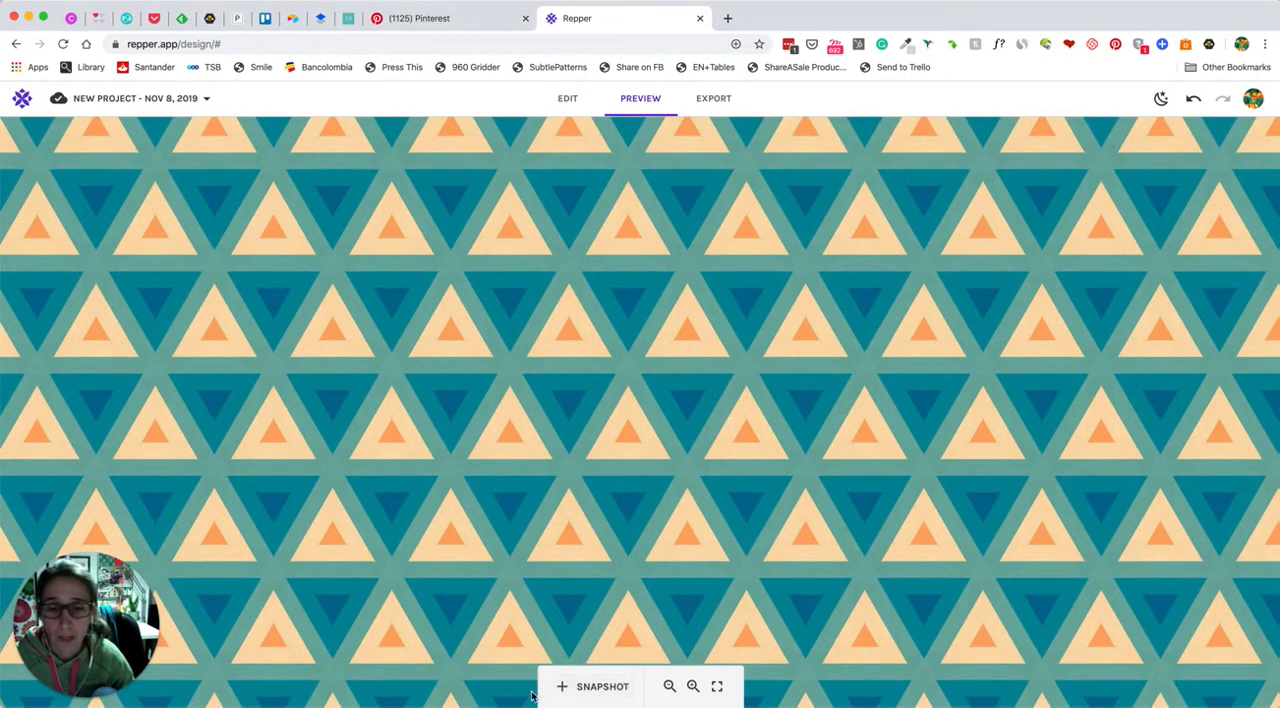
pyautogui.click(594, 687)
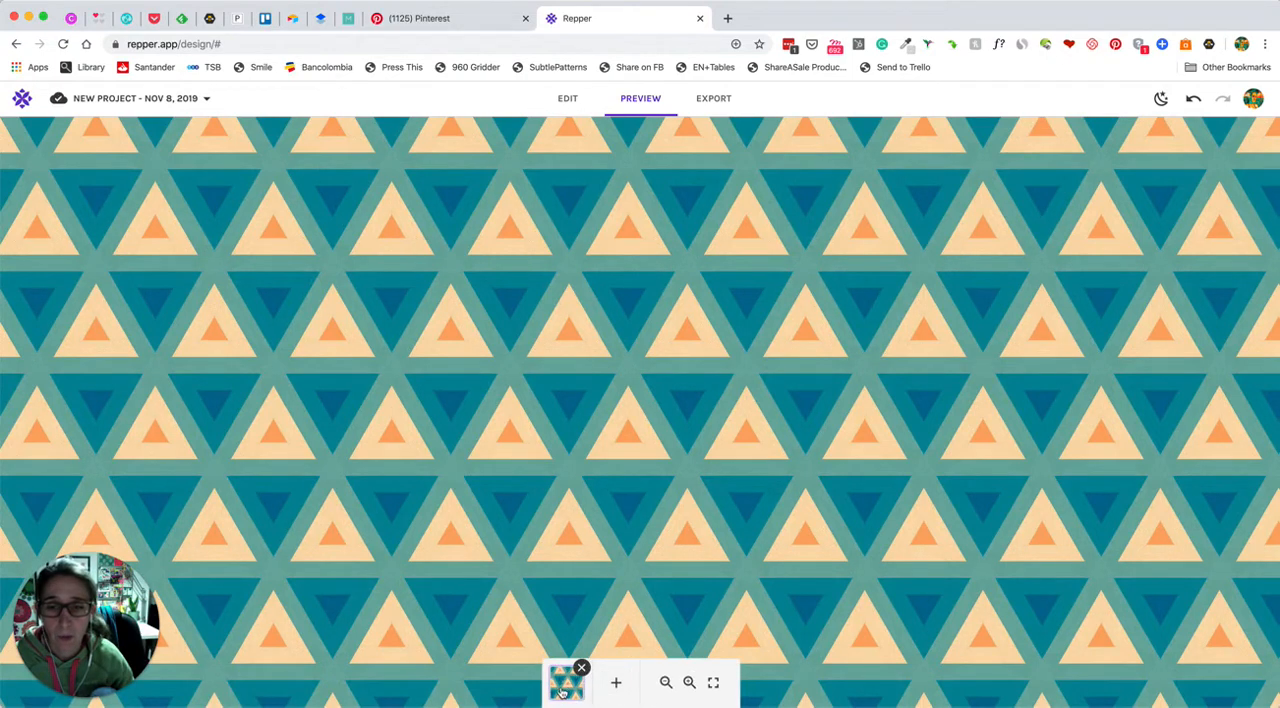
# Return to editing, move the selection onto the horizontal stripes of the source image, and rotate the pattern to between the third and fourth marked stops
pyautogui.click(557, 100)
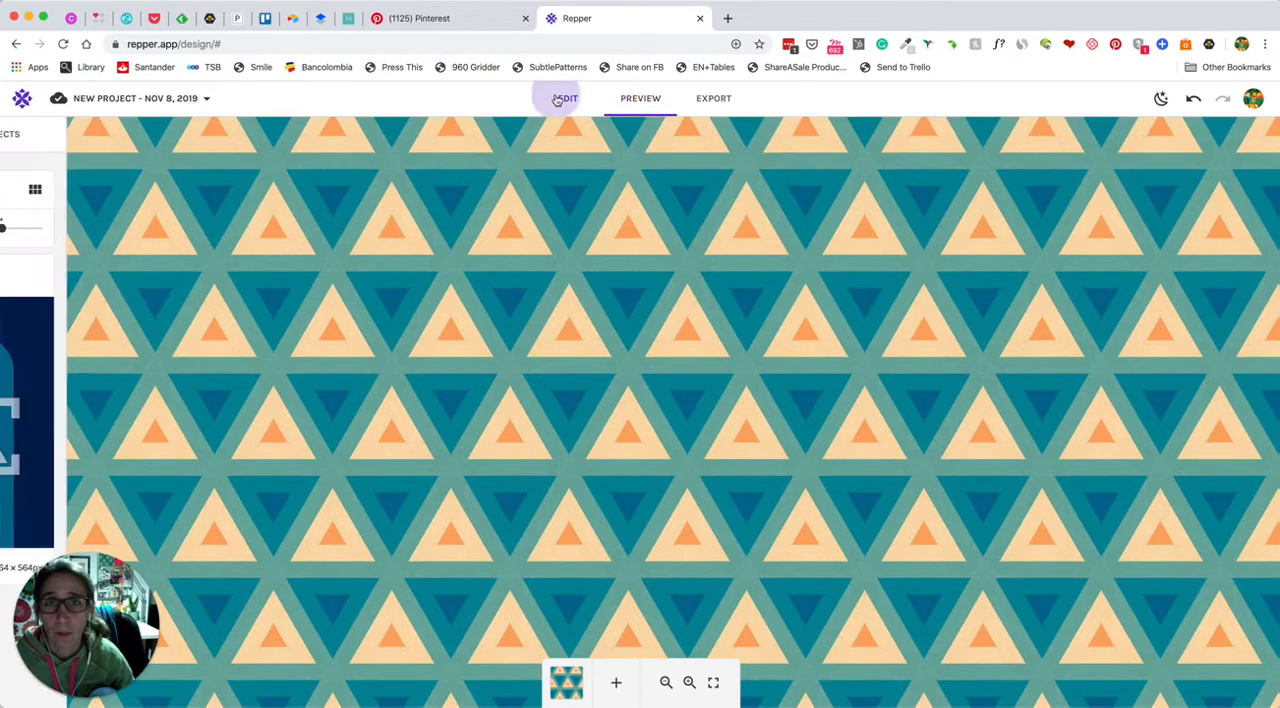
pyautogui.moveTo(186, 414); pyautogui.dragTo(107, 357)
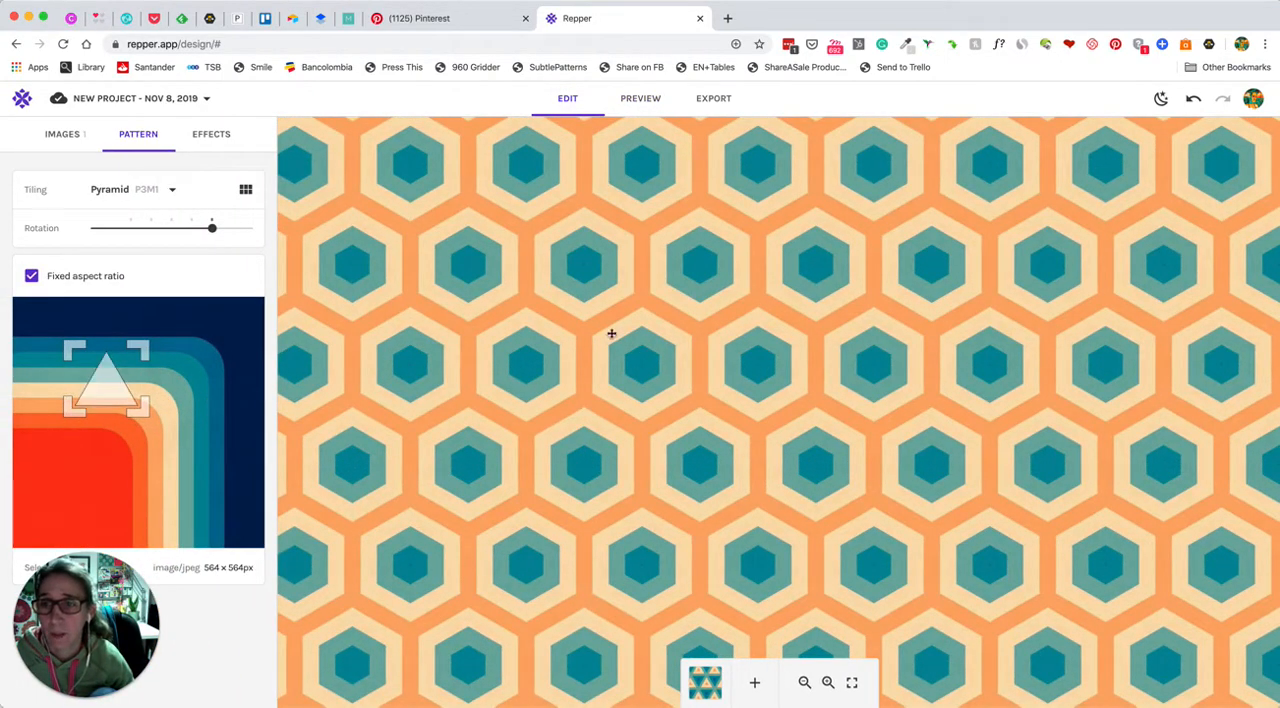
pyautogui.moveTo(211, 228); pyautogui.dragTo(179, 229)
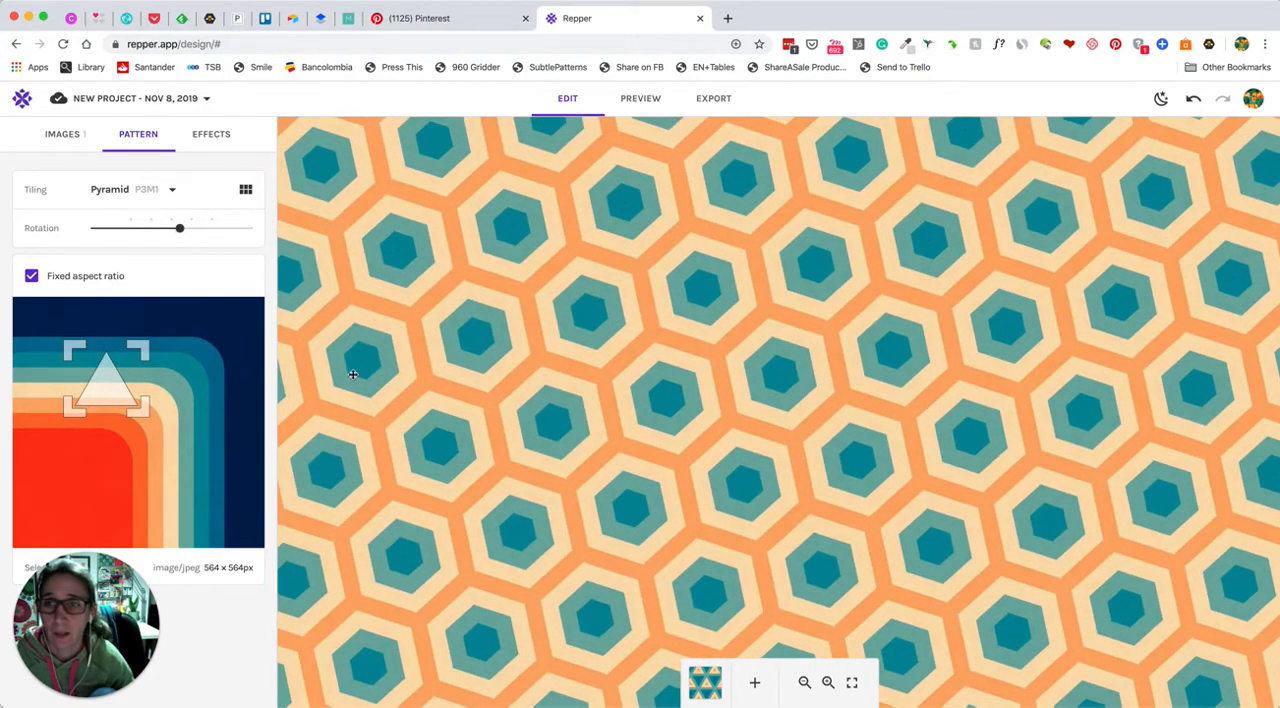
# Save a snapshot of the hexagon pattern and inspect it at closer and wider zoom levels
pyautogui.click(756, 686)
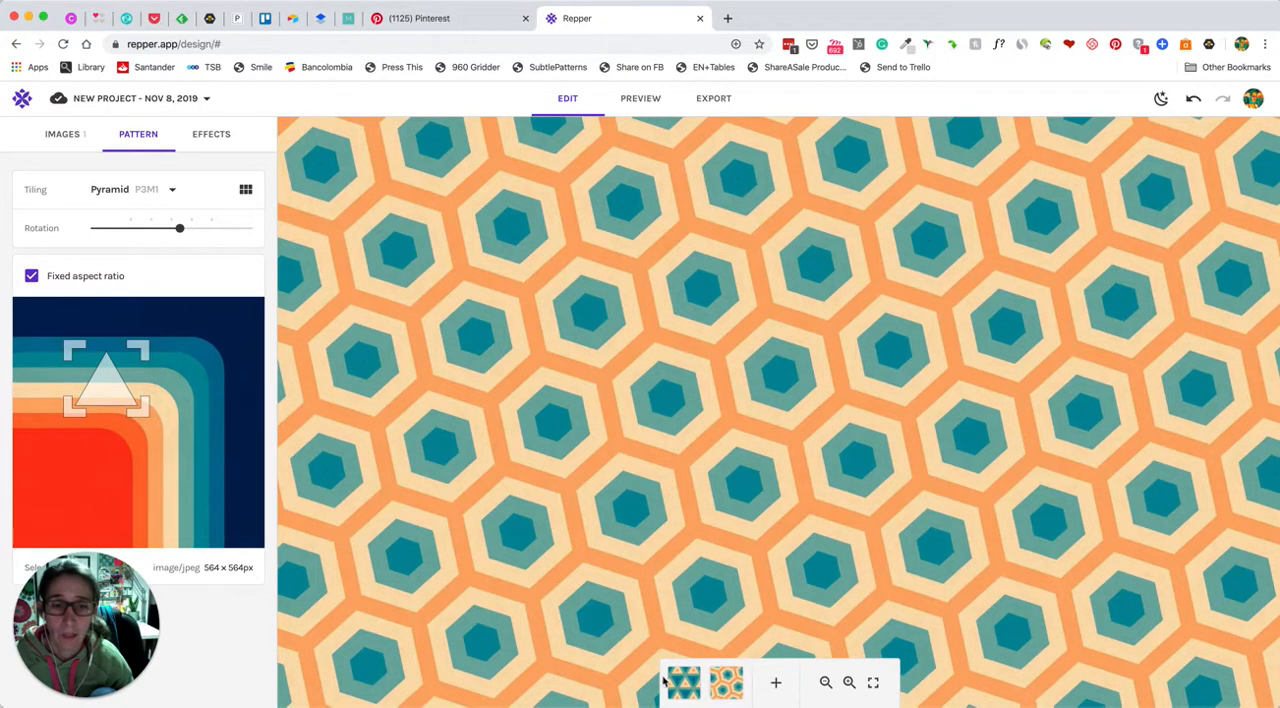
pyautogui.click(850, 684)
pyautogui.click(850, 684)
pyautogui.click(824, 684)
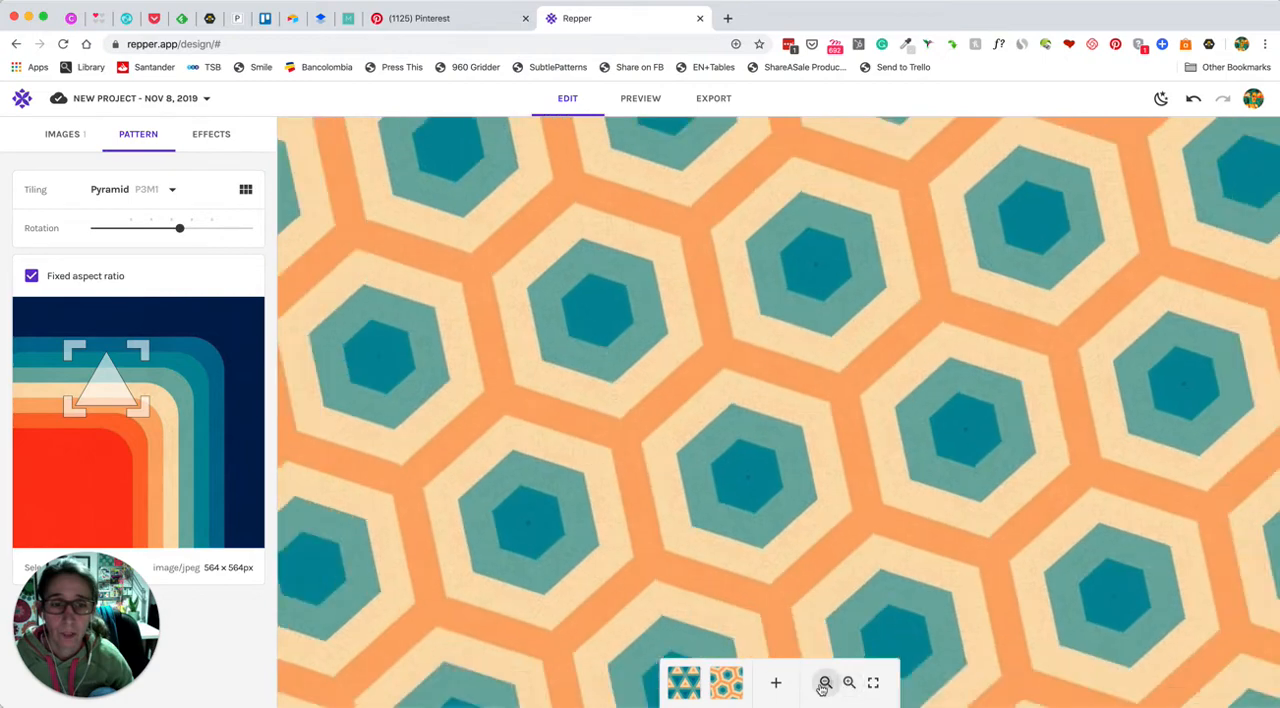
pyautogui.click(824, 684)
pyautogui.click(825, 684)
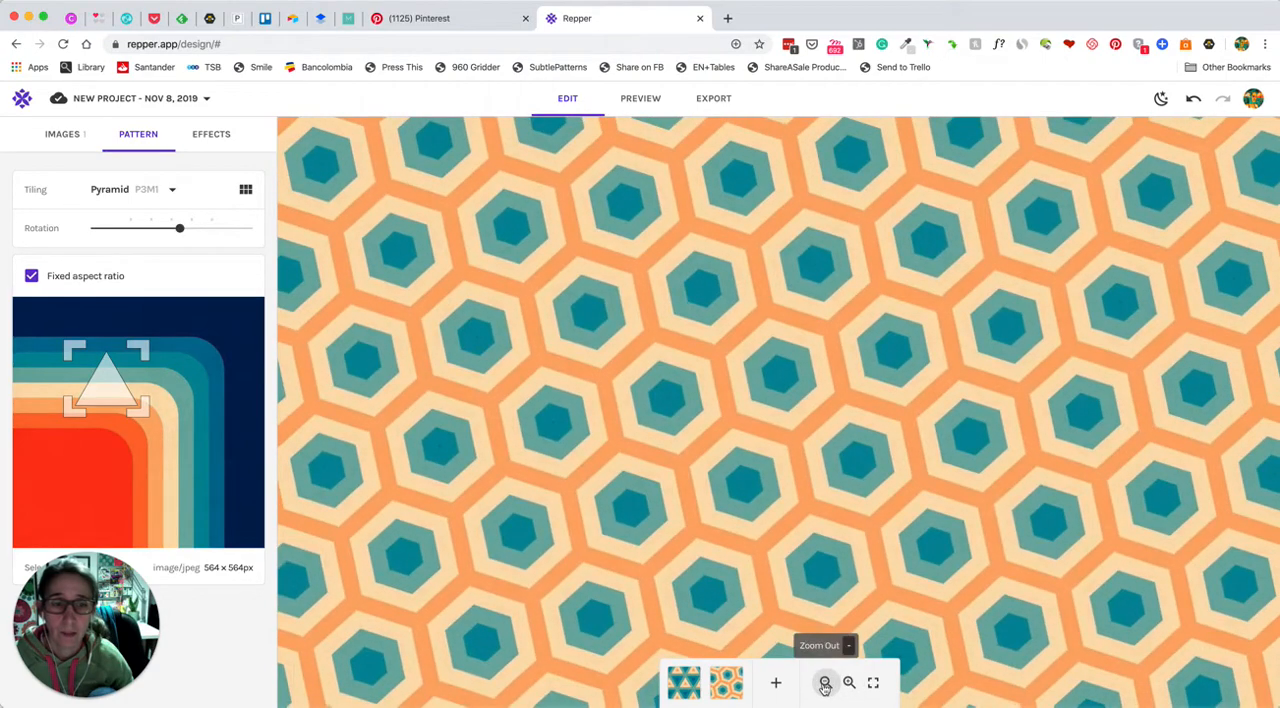
# View the hexagon pattern full screen, then examine it at different zoom levels in the preview
pyautogui.click(874, 684)
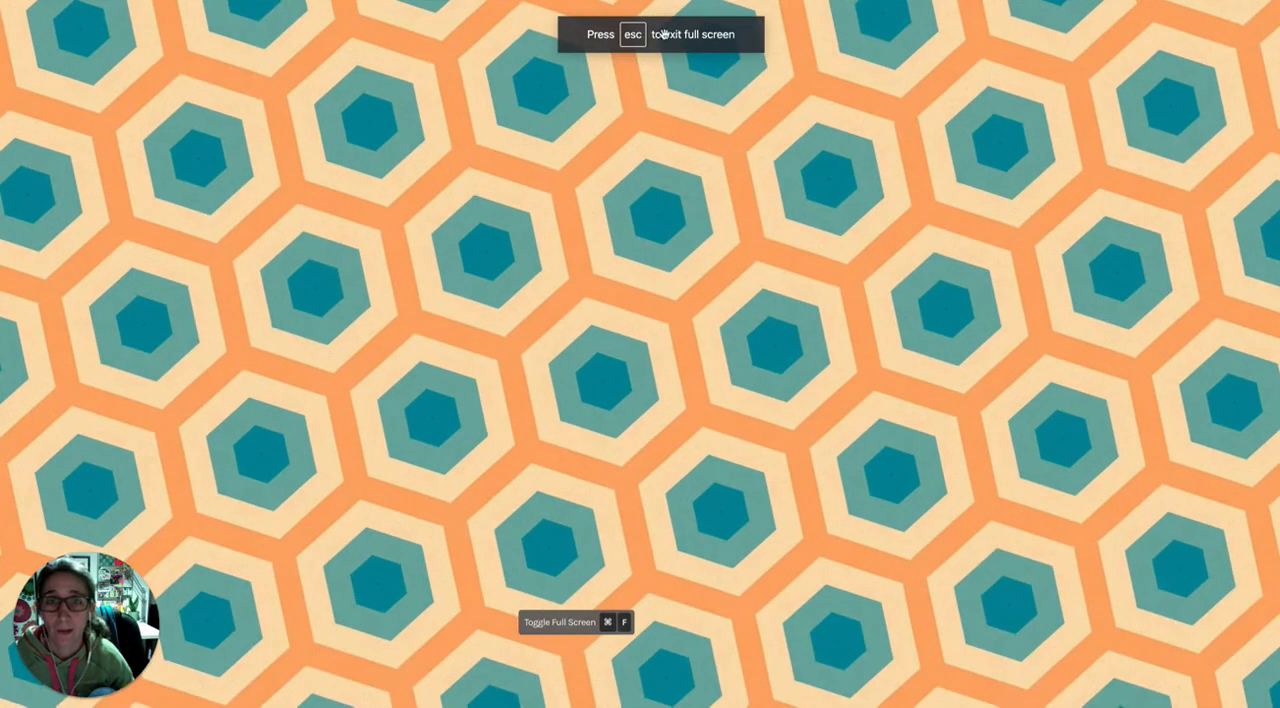
pyautogui.press('Escape')
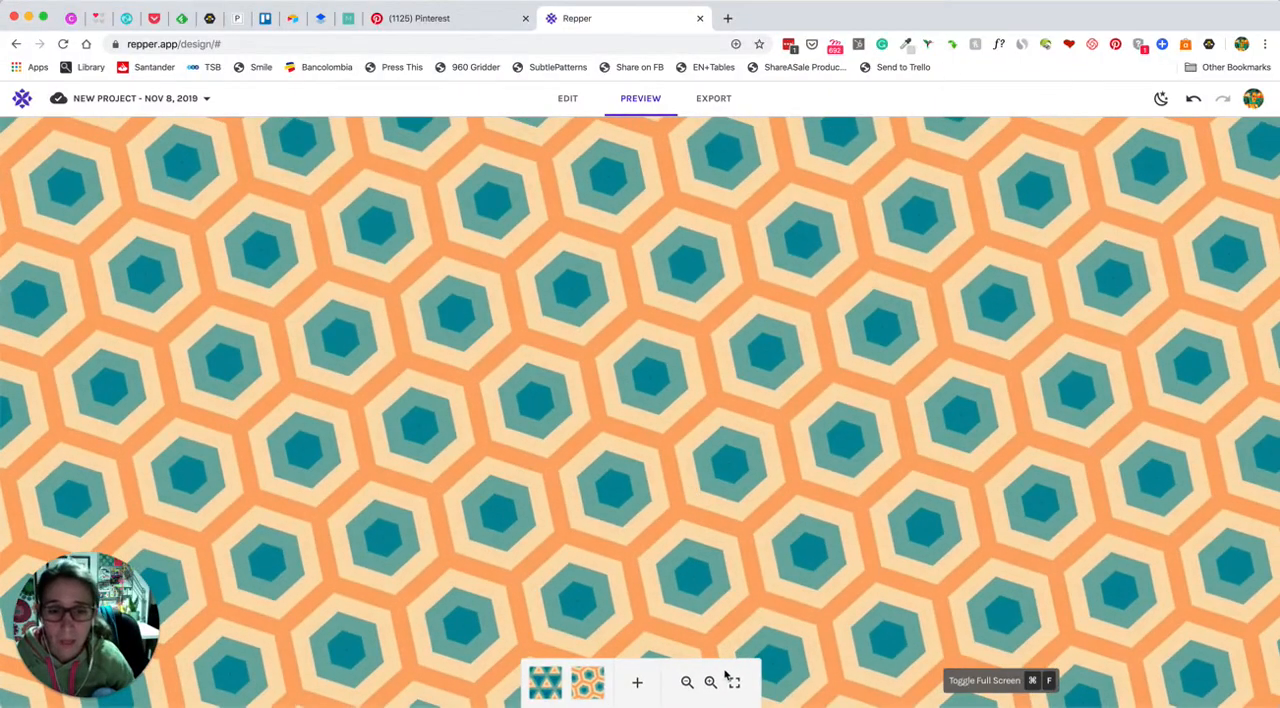
pyautogui.click(688, 684)
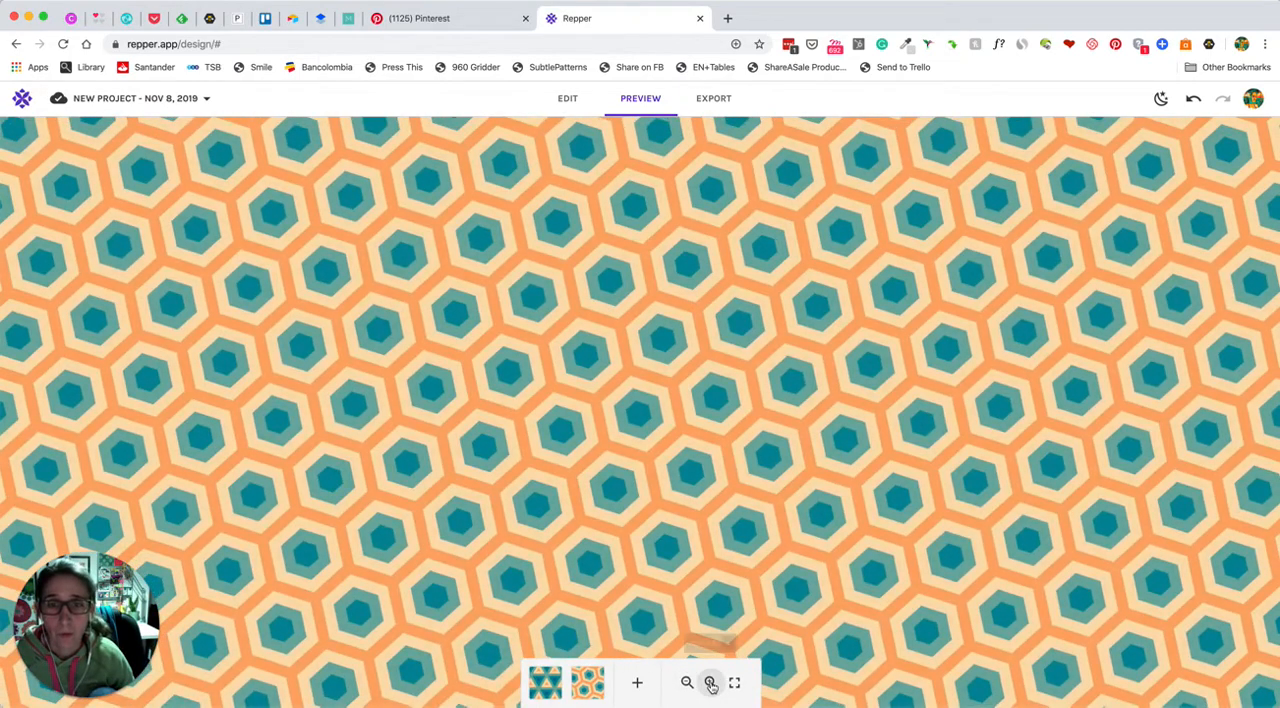
pyautogui.click(710, 684)
pyautogui.click(688, 684)
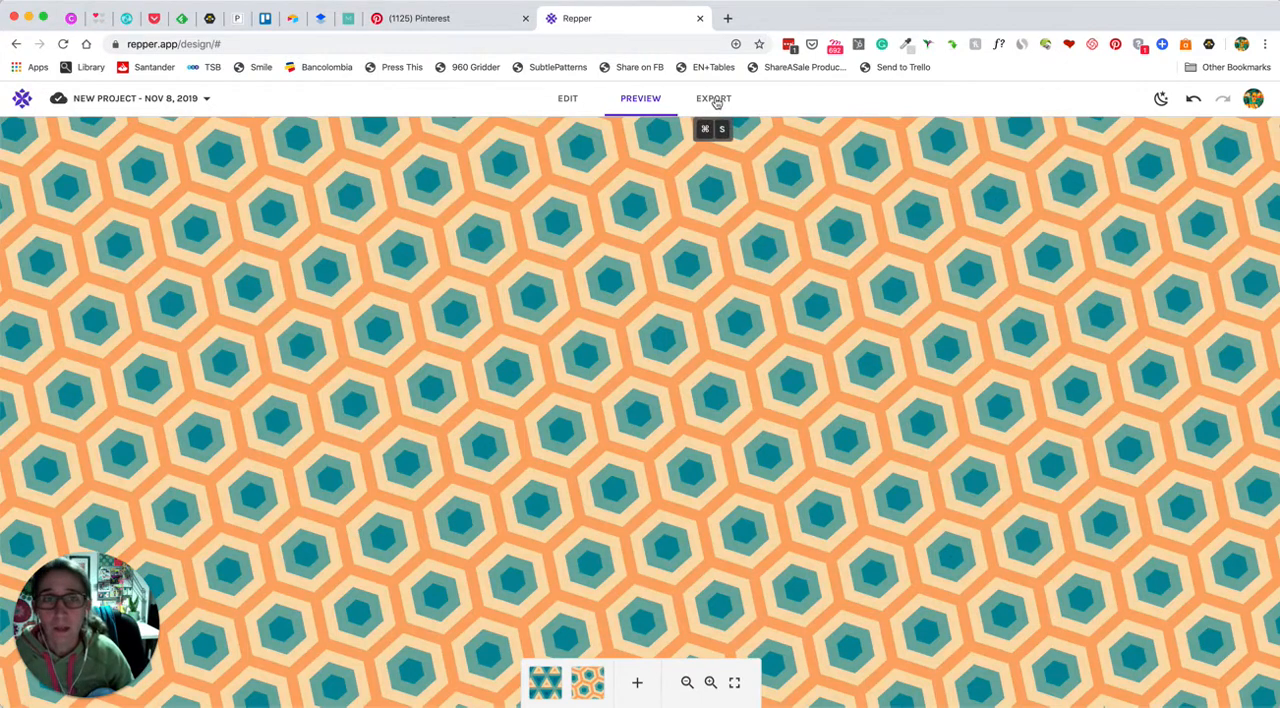
# Open the surface export settings and review the available file types, keeping PNG
pyautogui.click(715, 101)
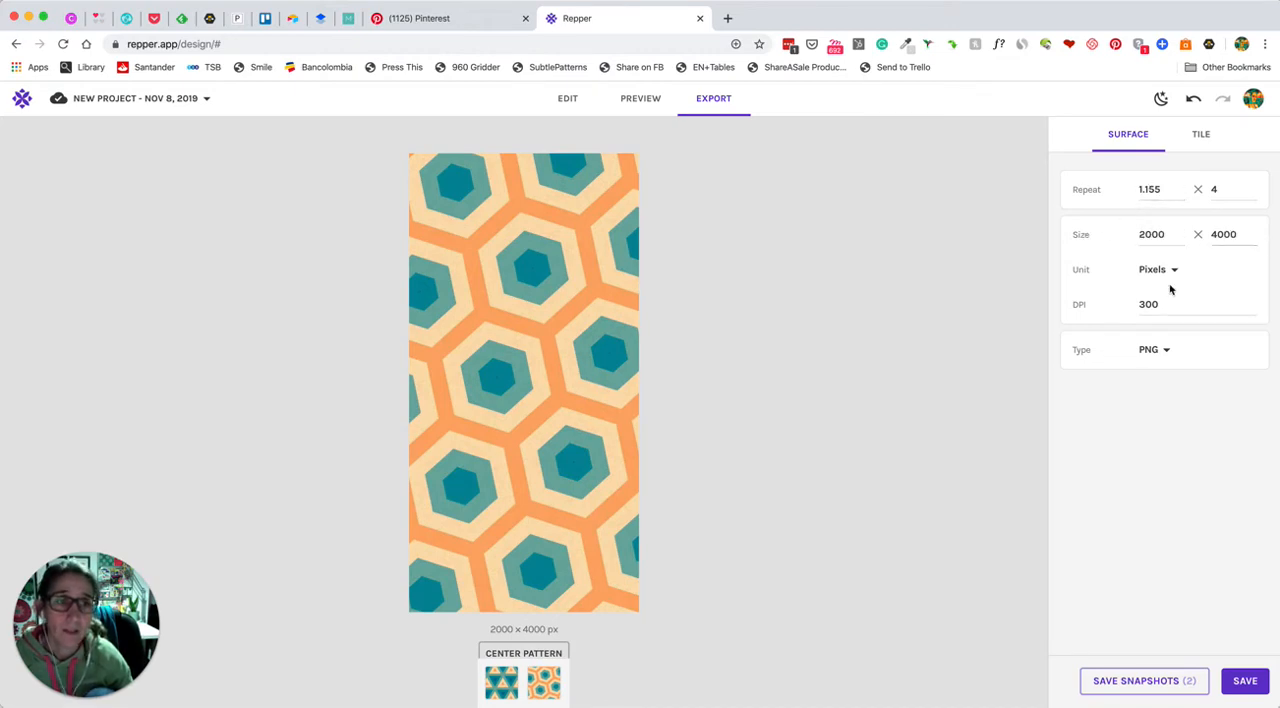
pyautogui.click(1160, 352)
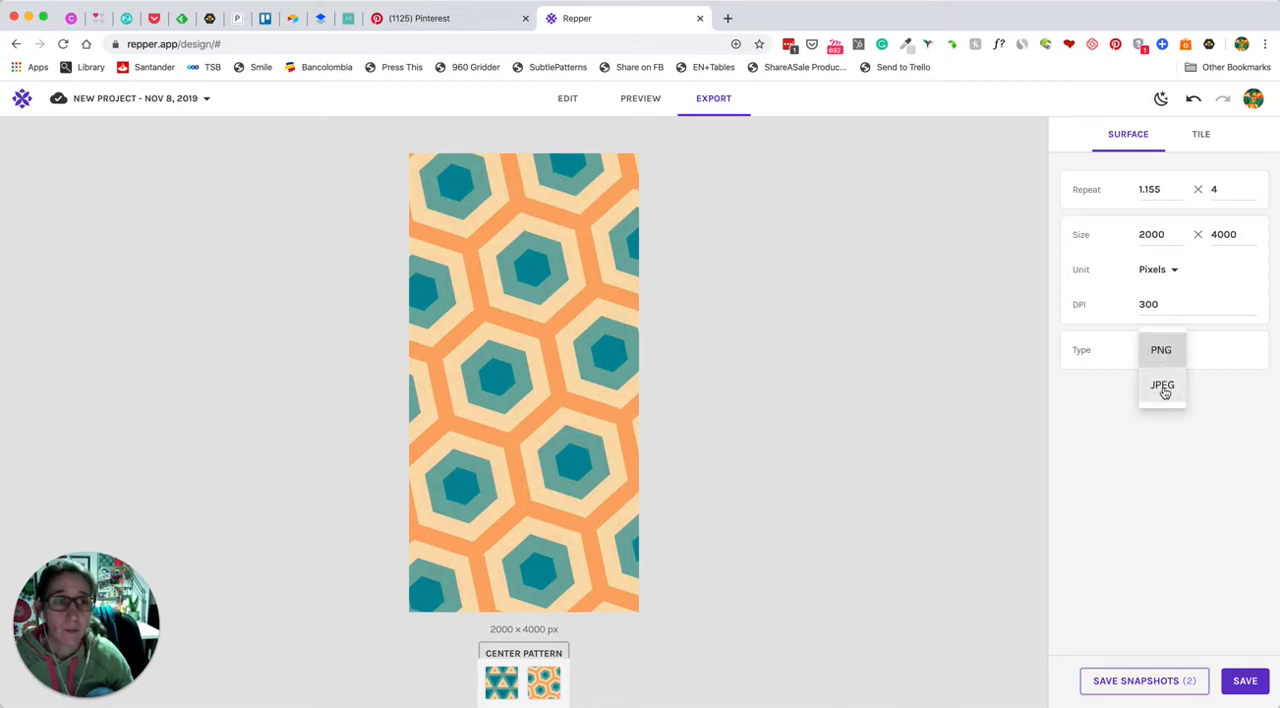
pyautogui.click(1236, 398)
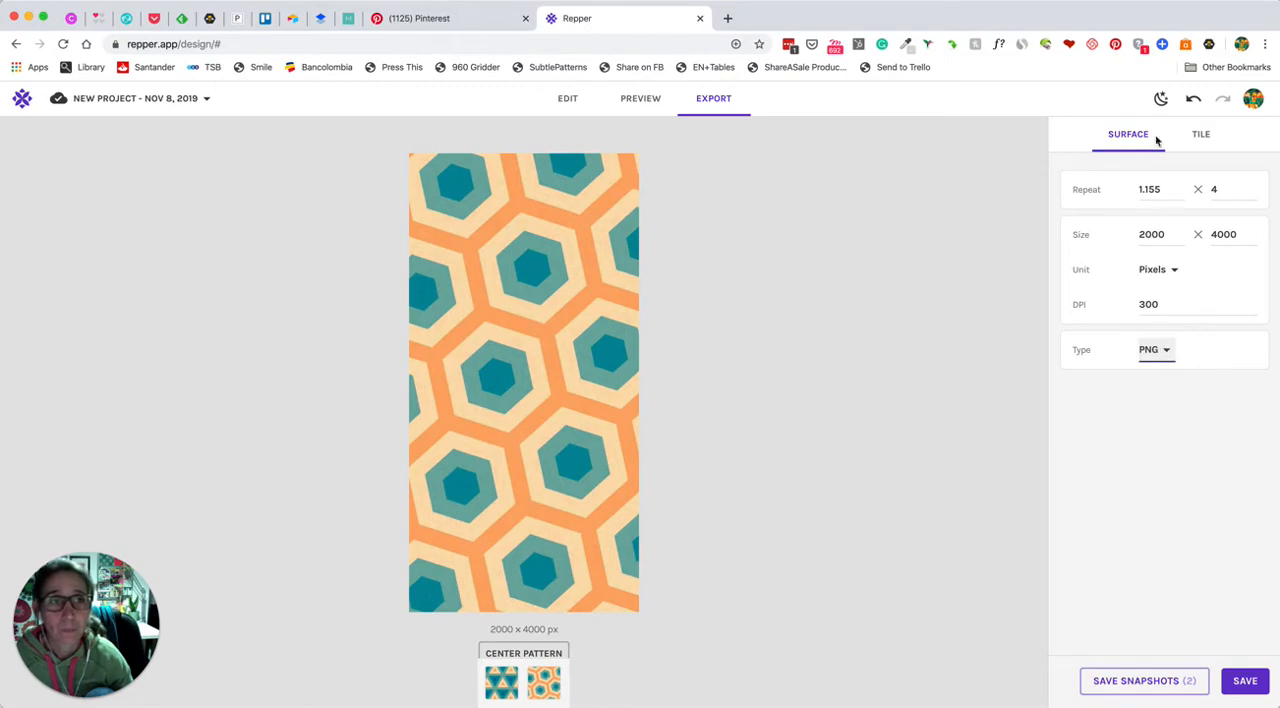
# Set the horizontal repeat of the exported surface to 2.4
pyautogui.click(1182, 193)
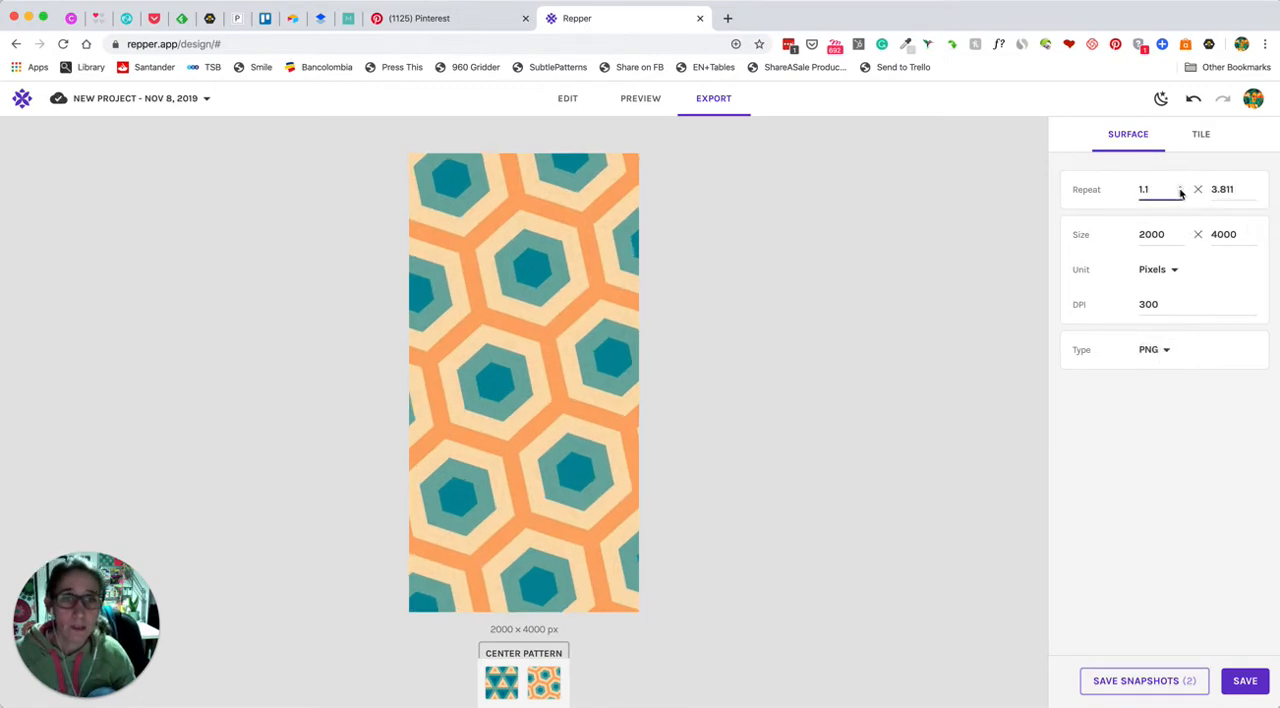
pyautogui.click(1180, 187)
pyautogui.click(1180, 187)
pyautogui.click(1180, 187)
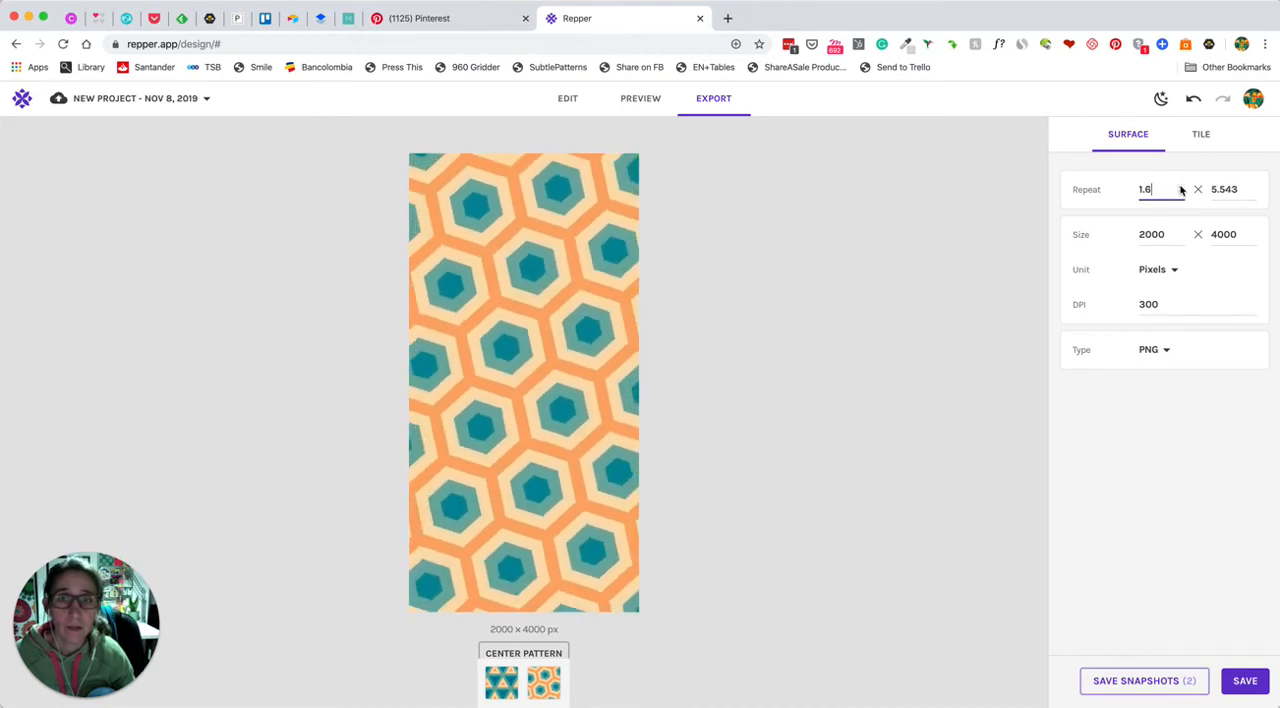
pyautogui.click(1180, 187)
pyautogui.click(1180, 187)
pyautogui.click(1180, 187)
pyautogui.click(1180, 187)
pyautogui.click(1180, 187)
pyautogui.click(1180, 187)
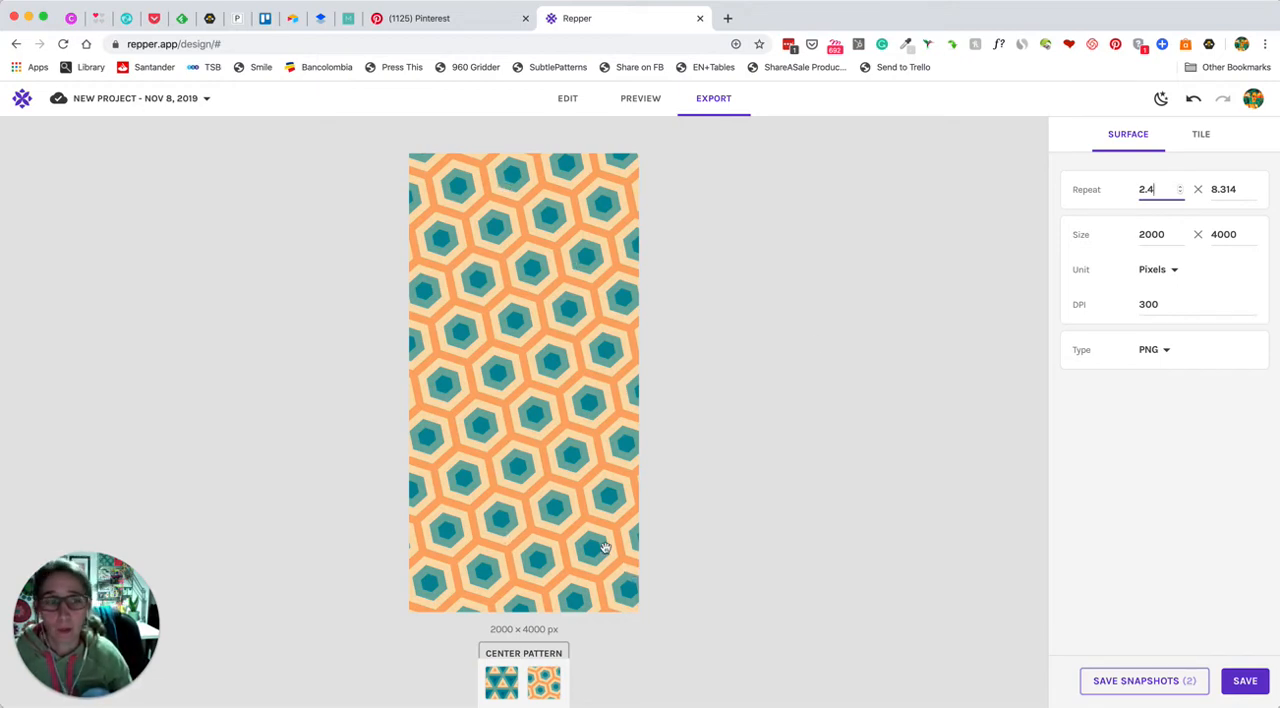
# Switch the export to a single tile and choose the Custom size option
pyautogui.click(1203, 136)
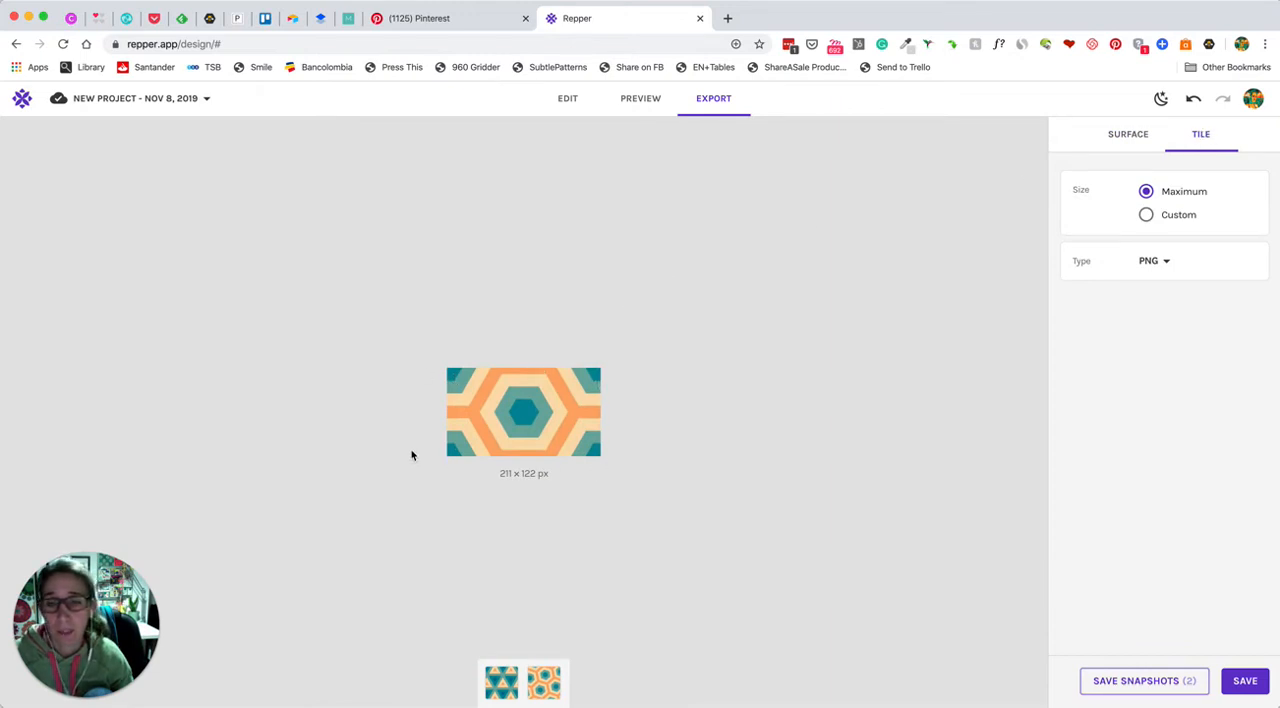
pyautogui.click(1146, 214)
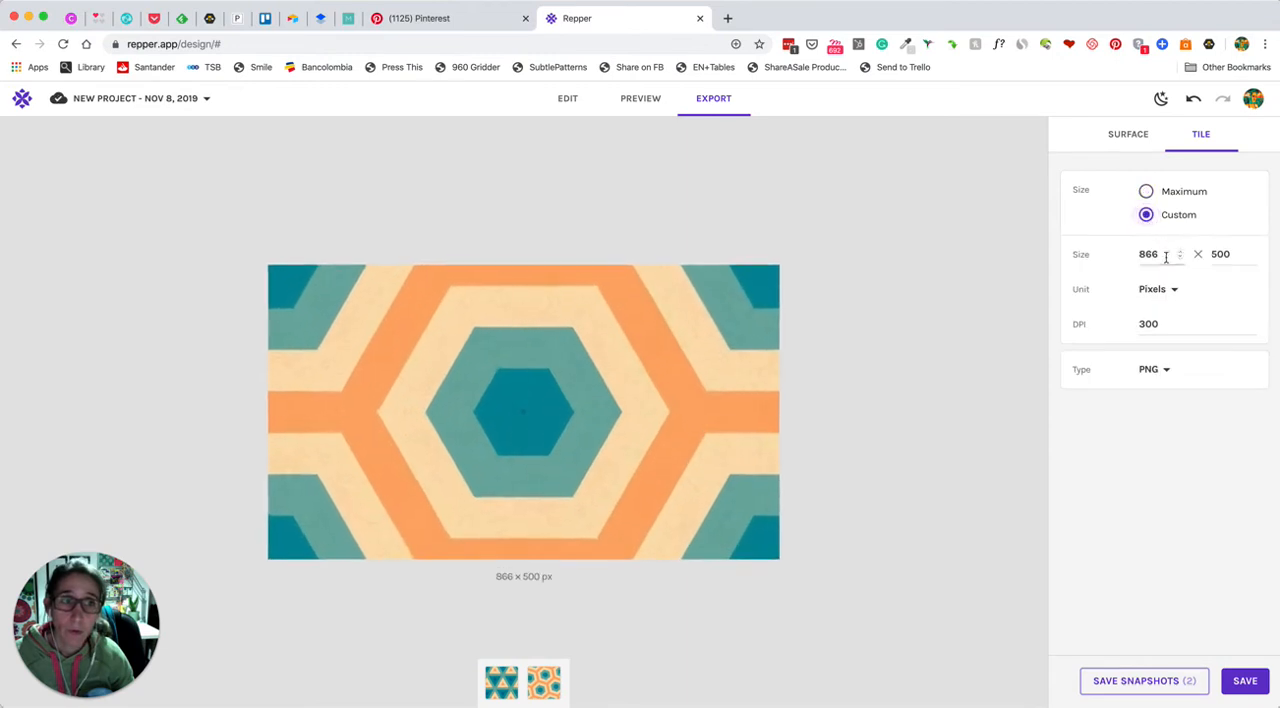
pyautogui.click(1166, 256)
pyautogui.click(1230, 255)
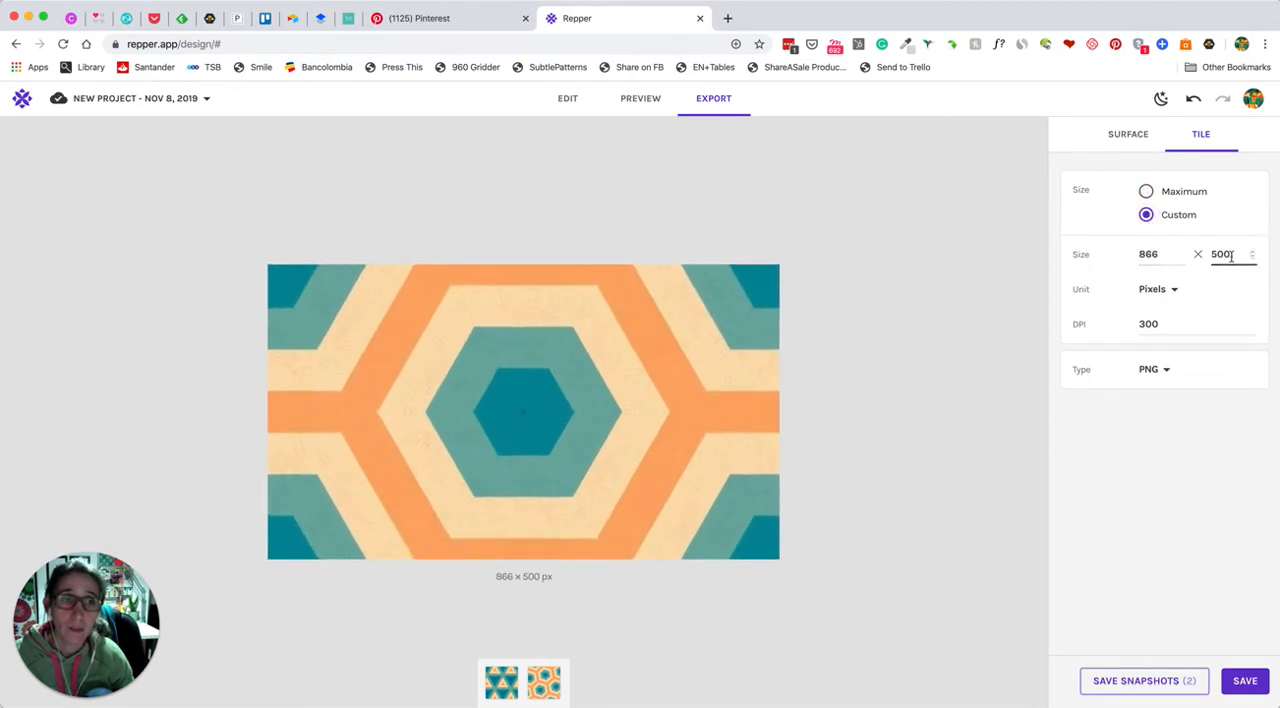
# Review the unit, DPI and file type options for the tile export, keeping the current settings
pyautogui.click(1167, 294)
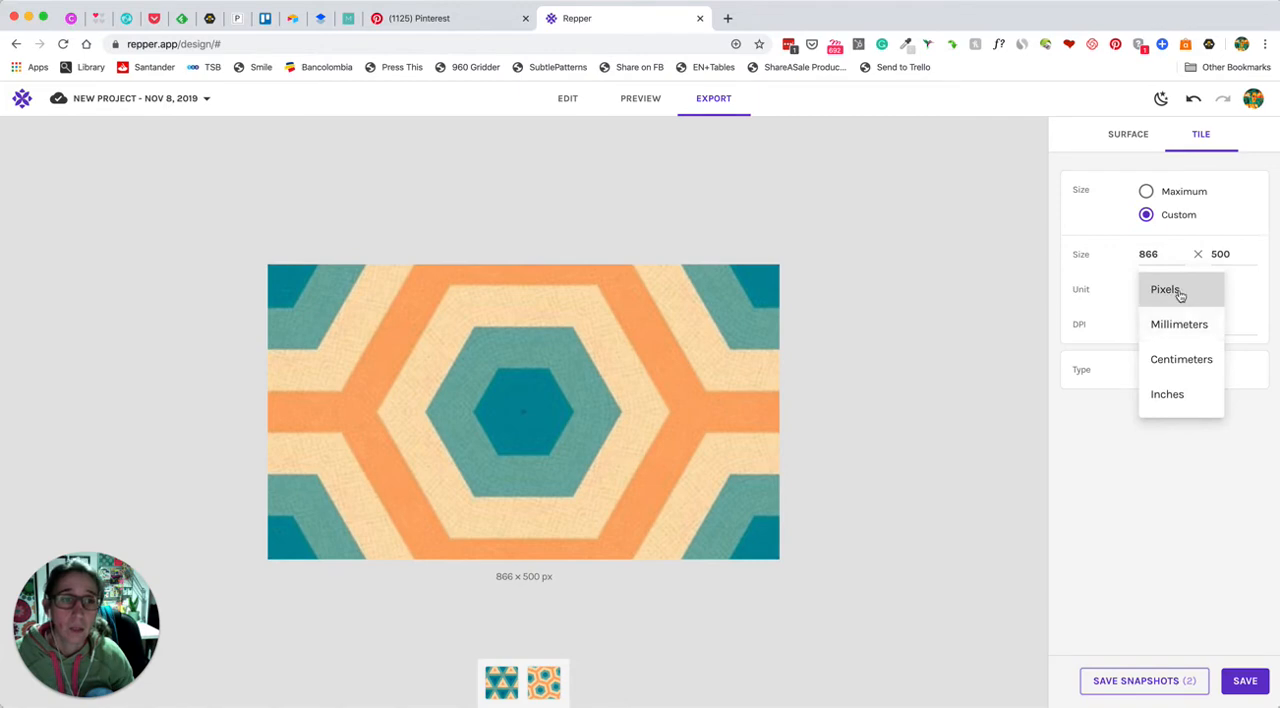
pyautogui.click(1186, 459)
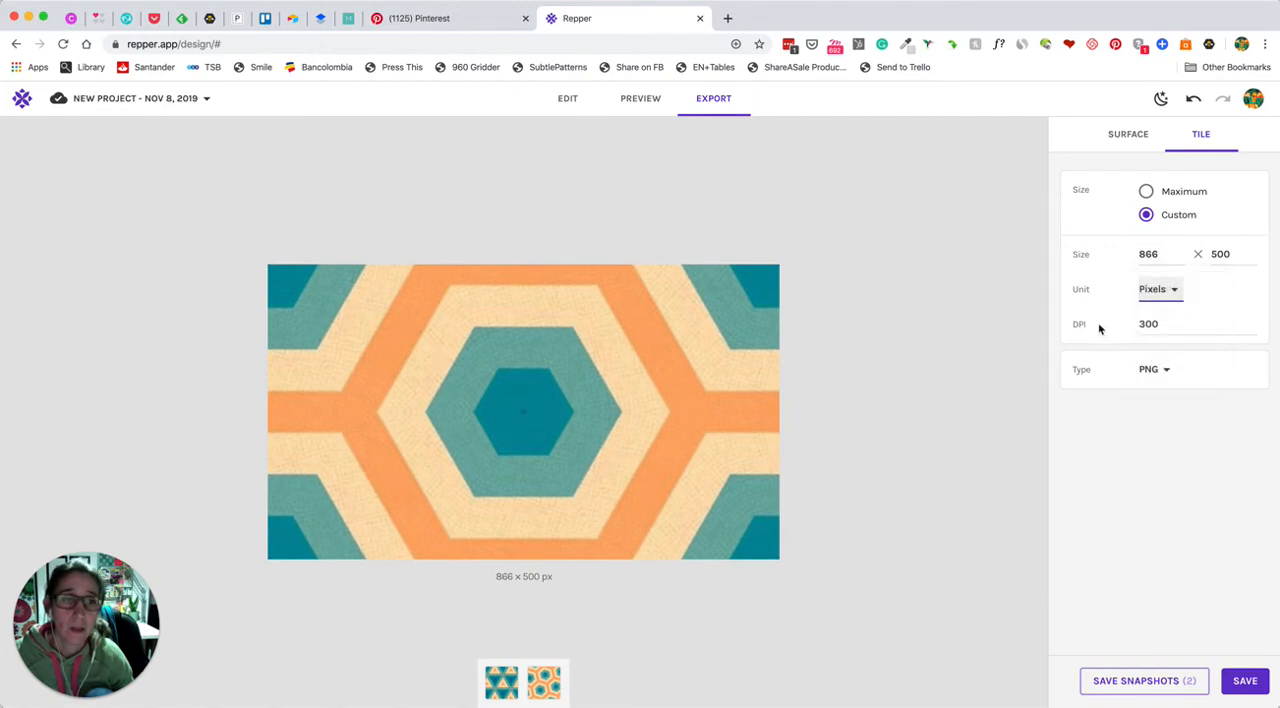
pyautogui.click(1158, 325)
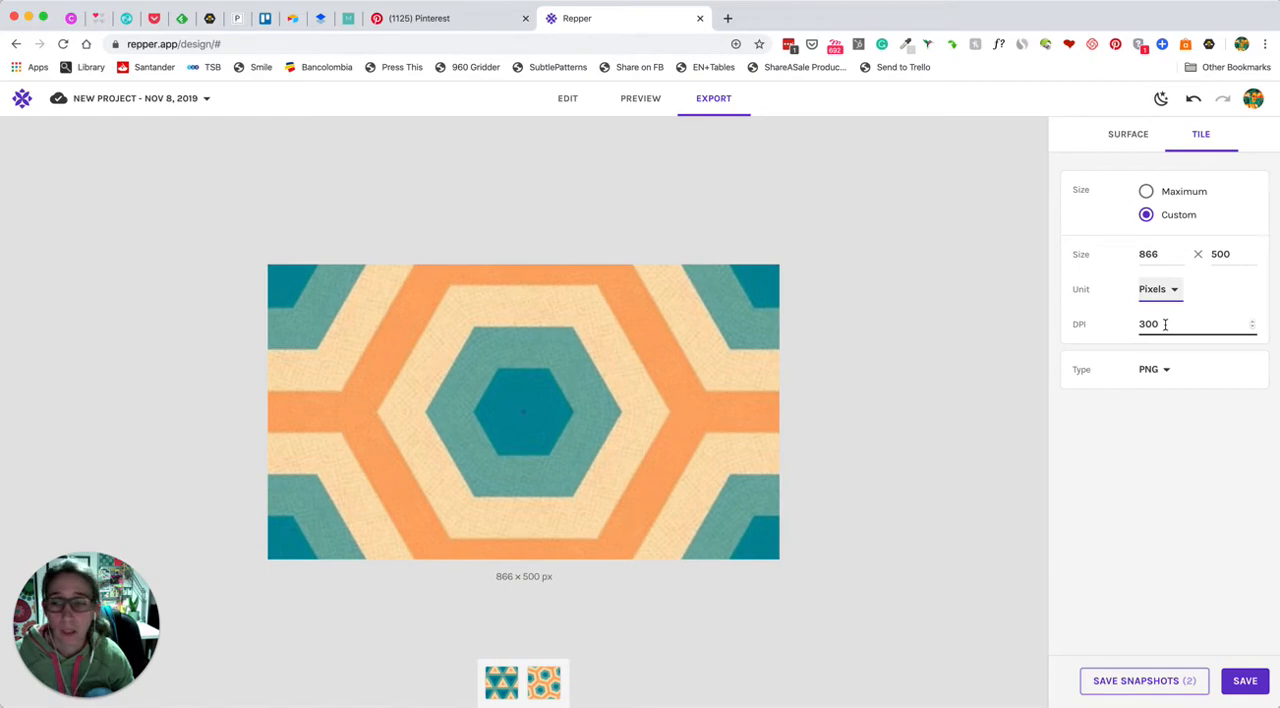
pyautogui.click(1151, 370)
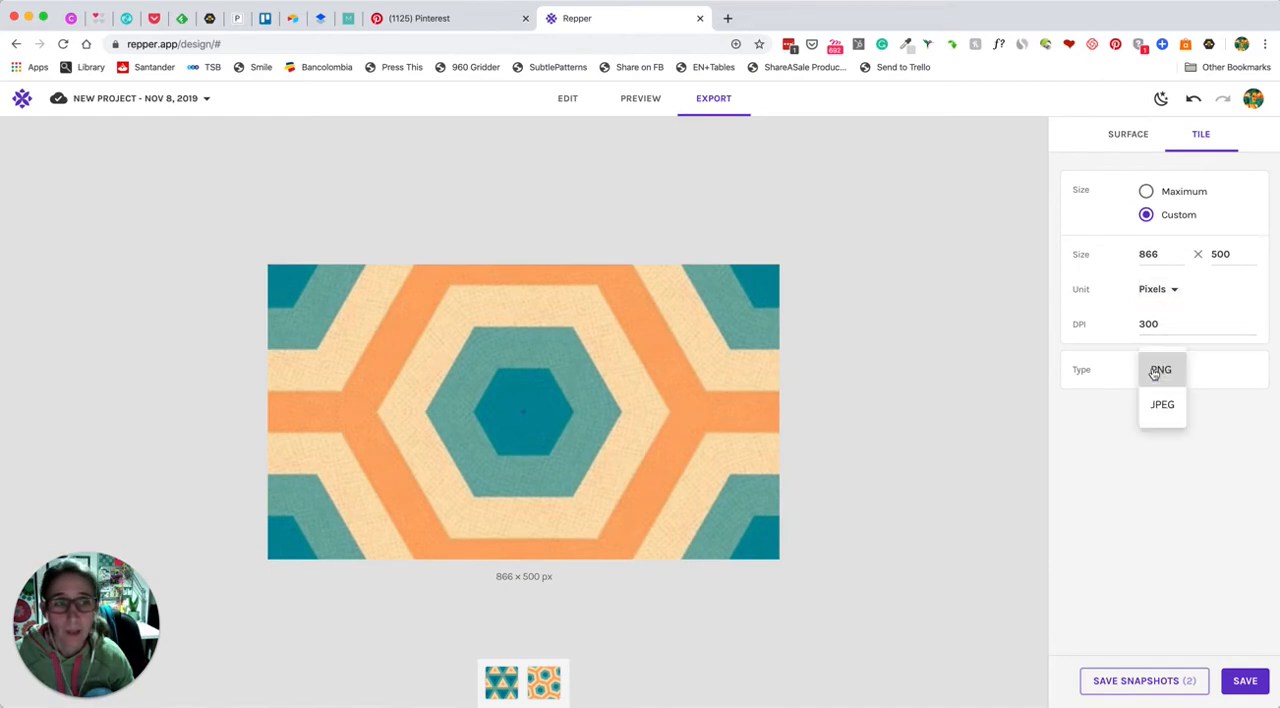
pyautogui.click(1188, 473)
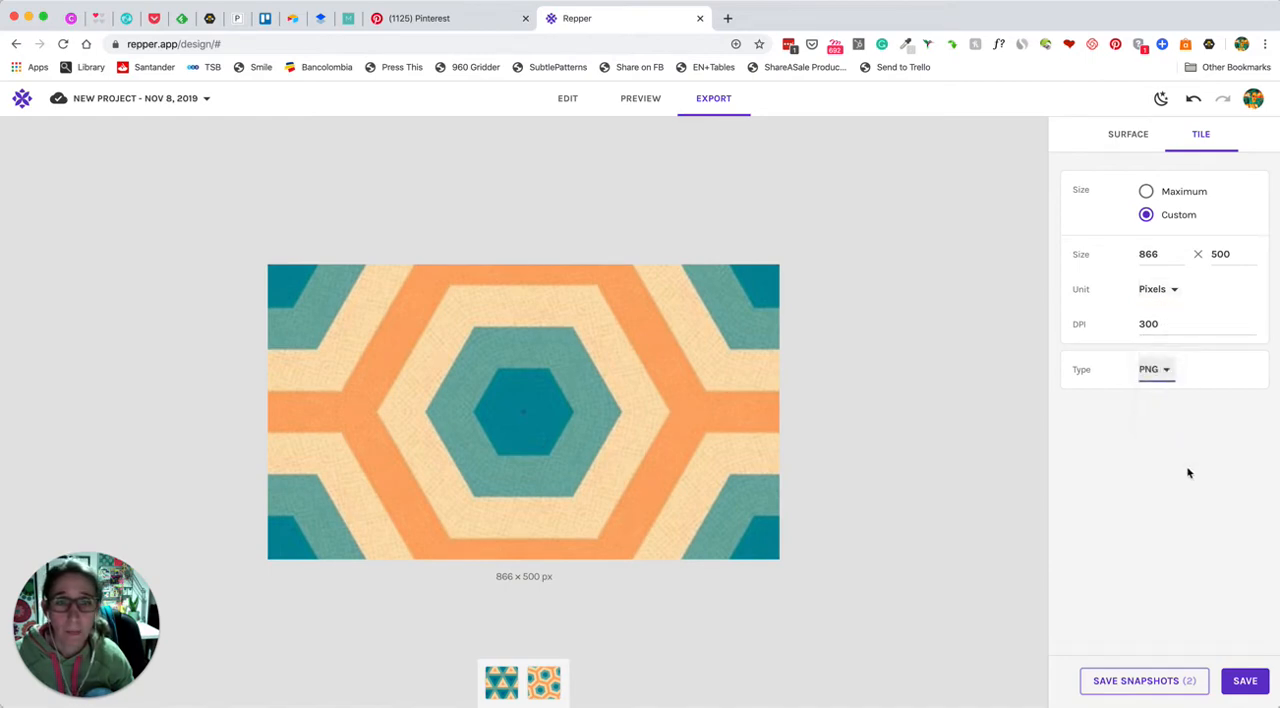
# Return to editing and try the selection around the curved corner before placing it across the cream, orange and red horizontal stripes
pyautogui.click(1130, 138)
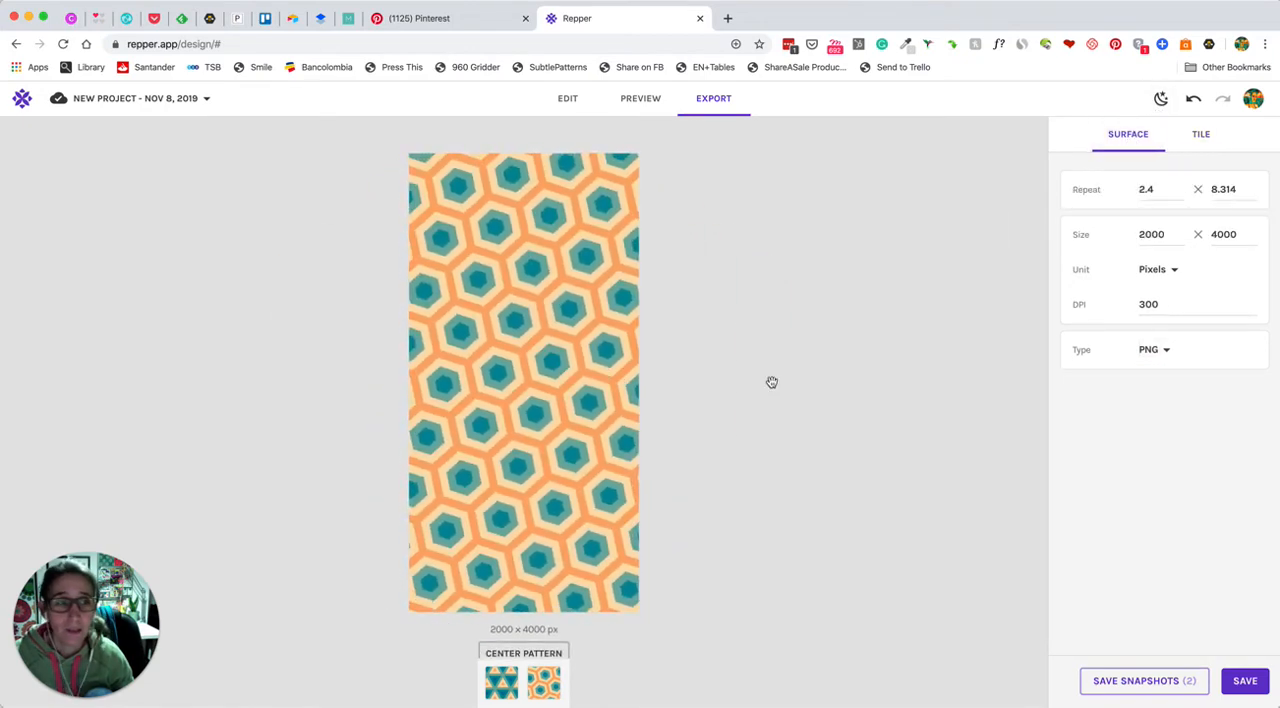
pyautogui.click(575, 100)
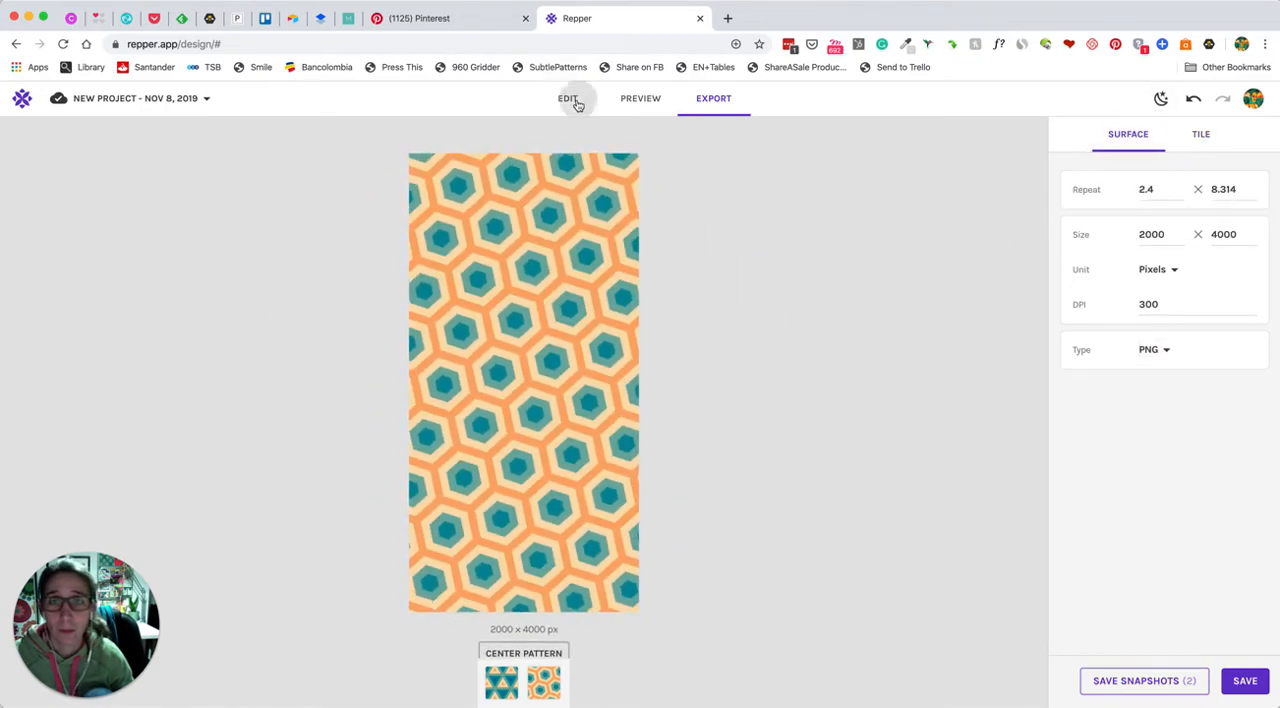
pyautogui.moveTo(105, 385); pyautogui.dragTo(177, 422)
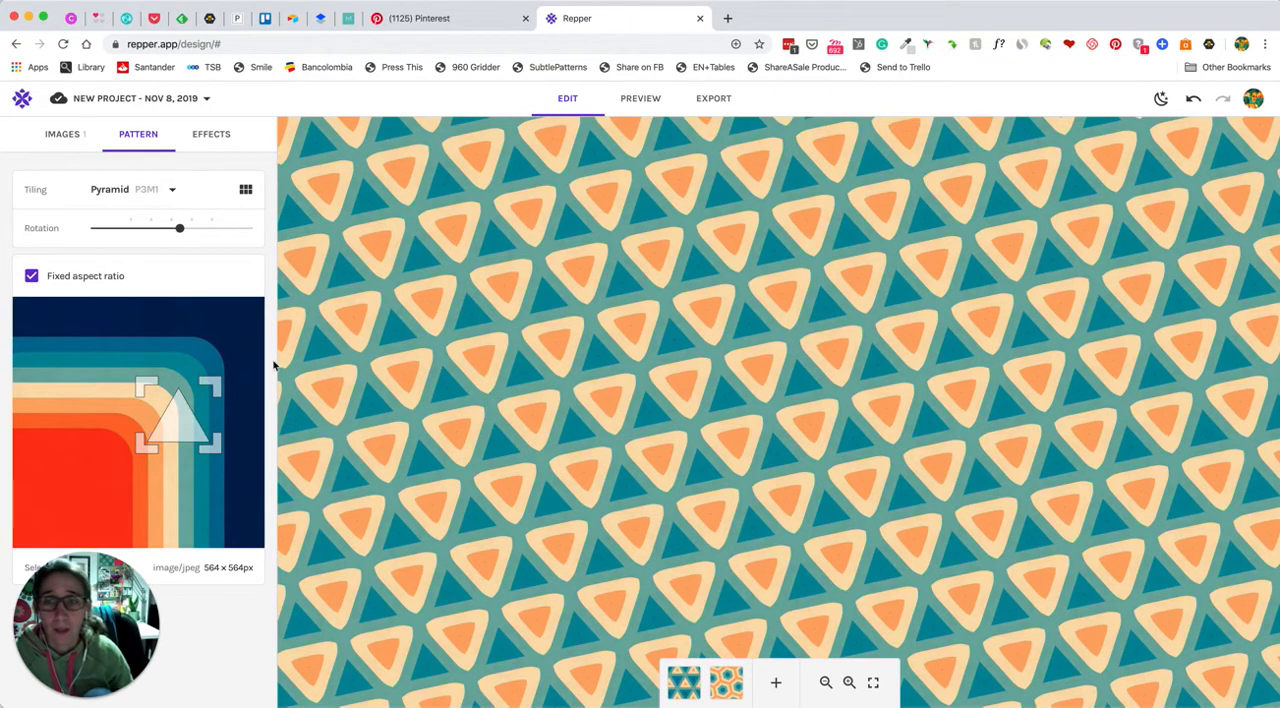
pyautogui.moveTo(170, 414); pyautogui.dragTo(159, 377)
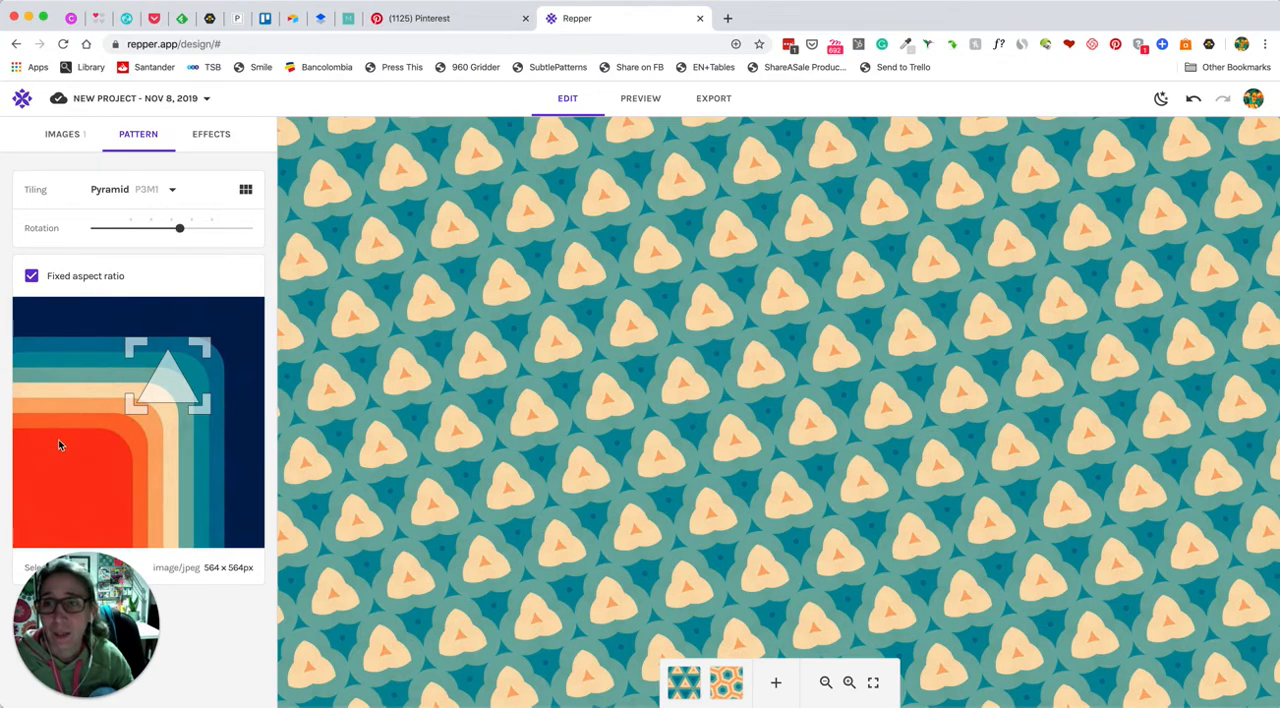
pyautogui.moveTo(166, 382); pyautogui.dragTo(69, 429)
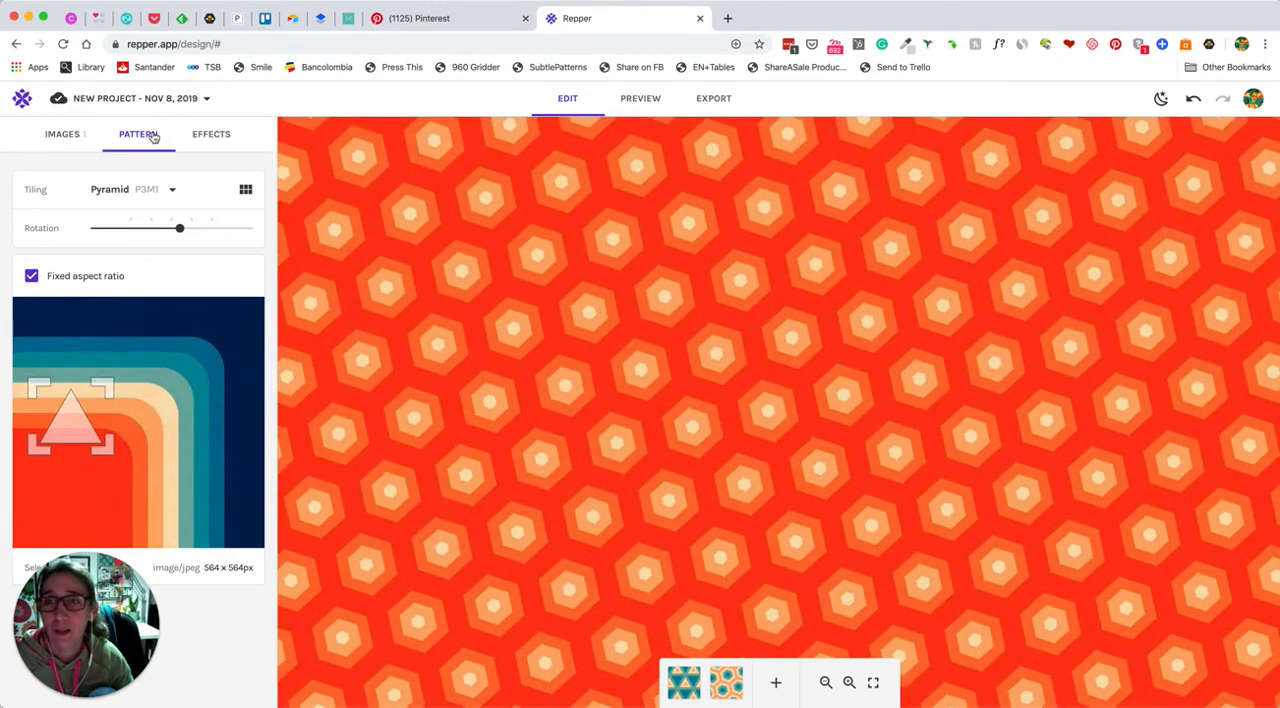
# Change the tiling to Octagon and move the selection onto the orange curve at the red area's upper corner
pyautogui.click(145, 190)
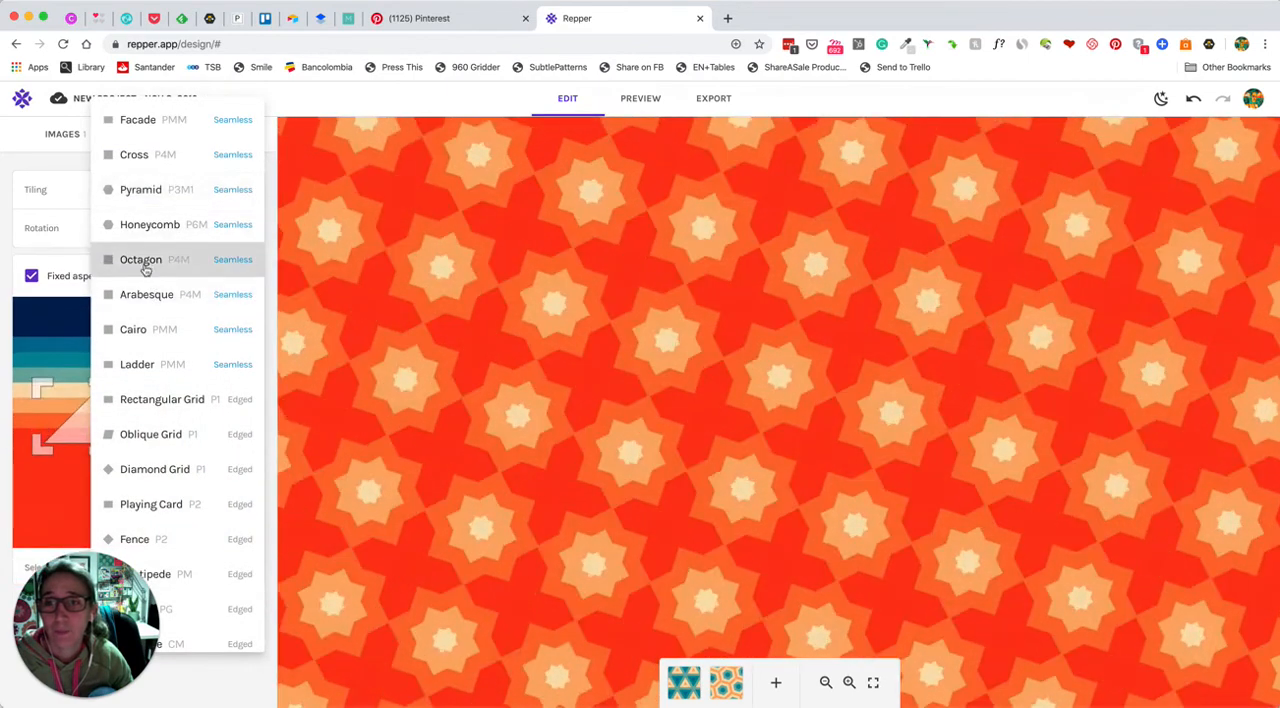
pyautogui.click(141, 260)
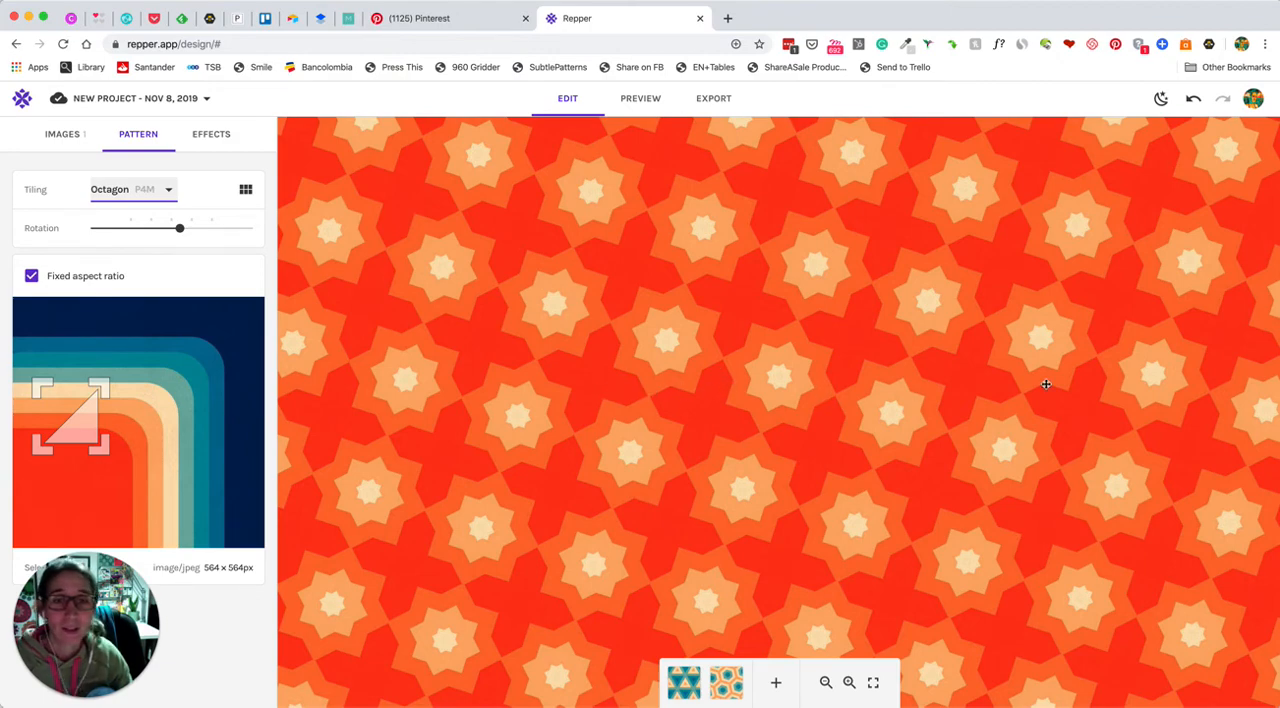
pyautogui.moveTo(76, 438); pyautogui.dragTo(128, 443)
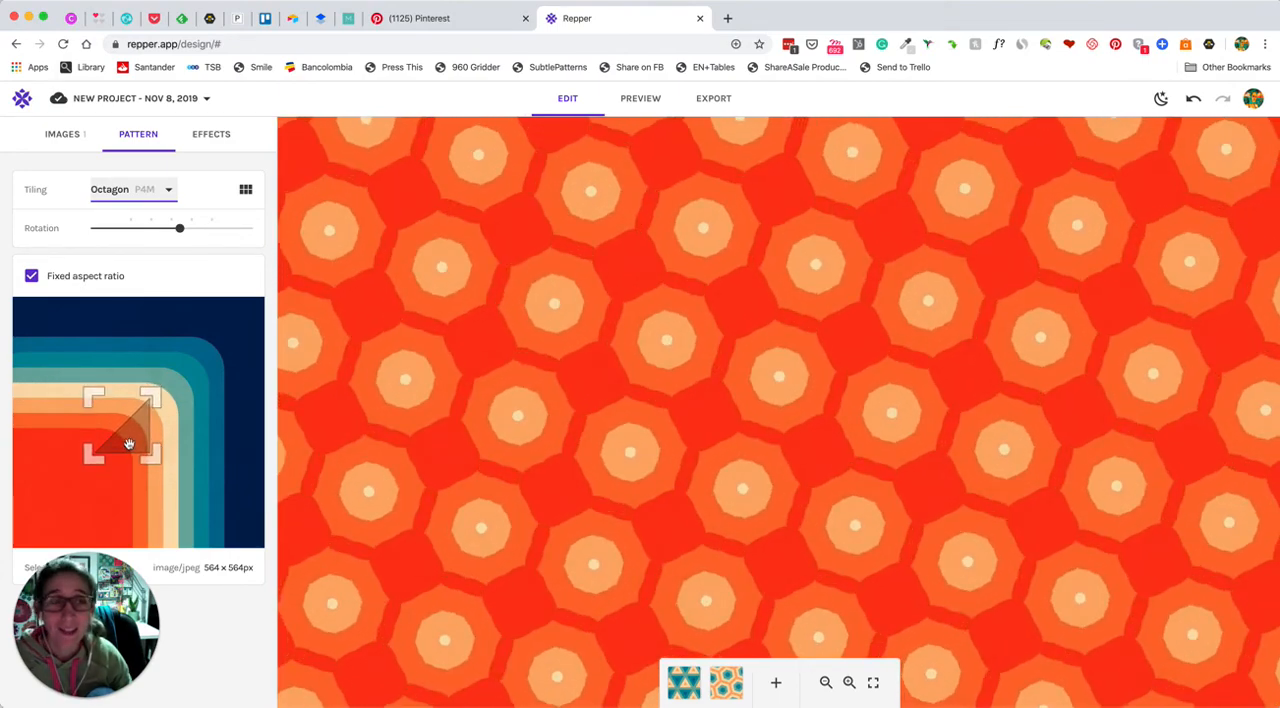